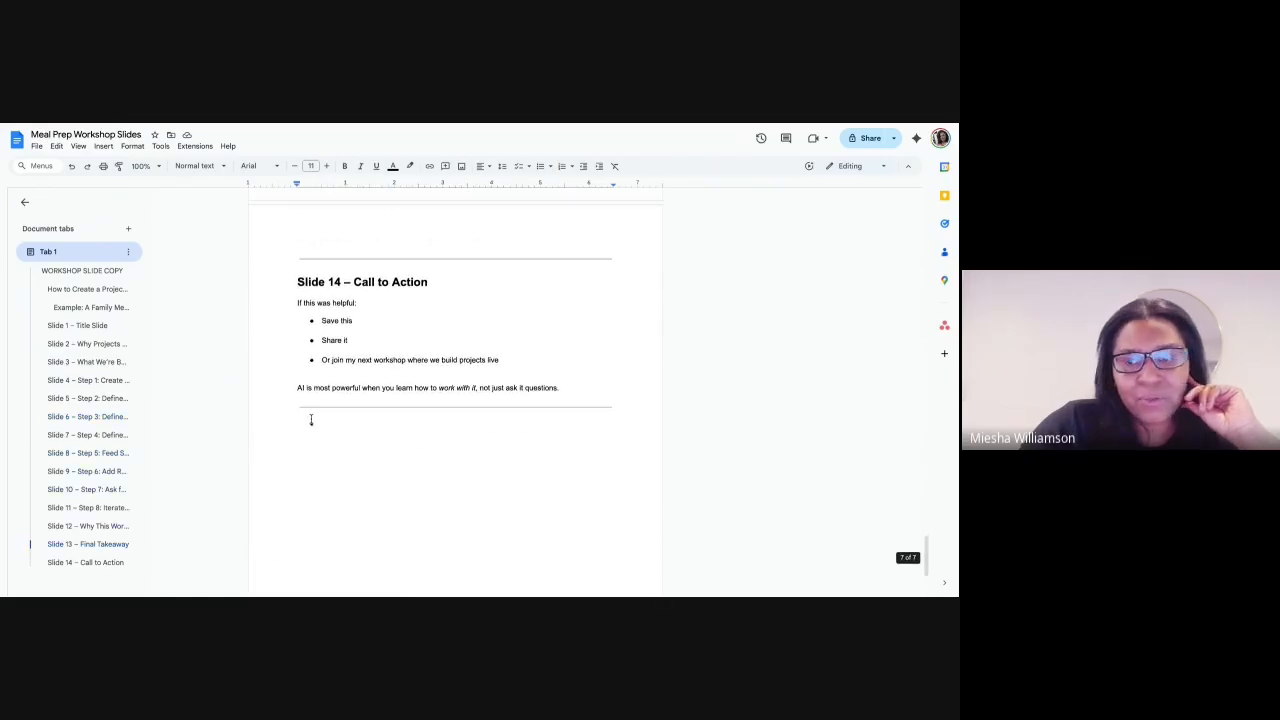
- Review the workshop slide copy from the Call to Action slide back to the title headings at the document's start
{"action": "scroll", "coordinate": [312, 418], "scroll_direction": "up", "scroll_amount": 12}
{"action": "scroll", "coordinate": [312, 412], "scroll_direction": "up", "scroll_amount": 15}
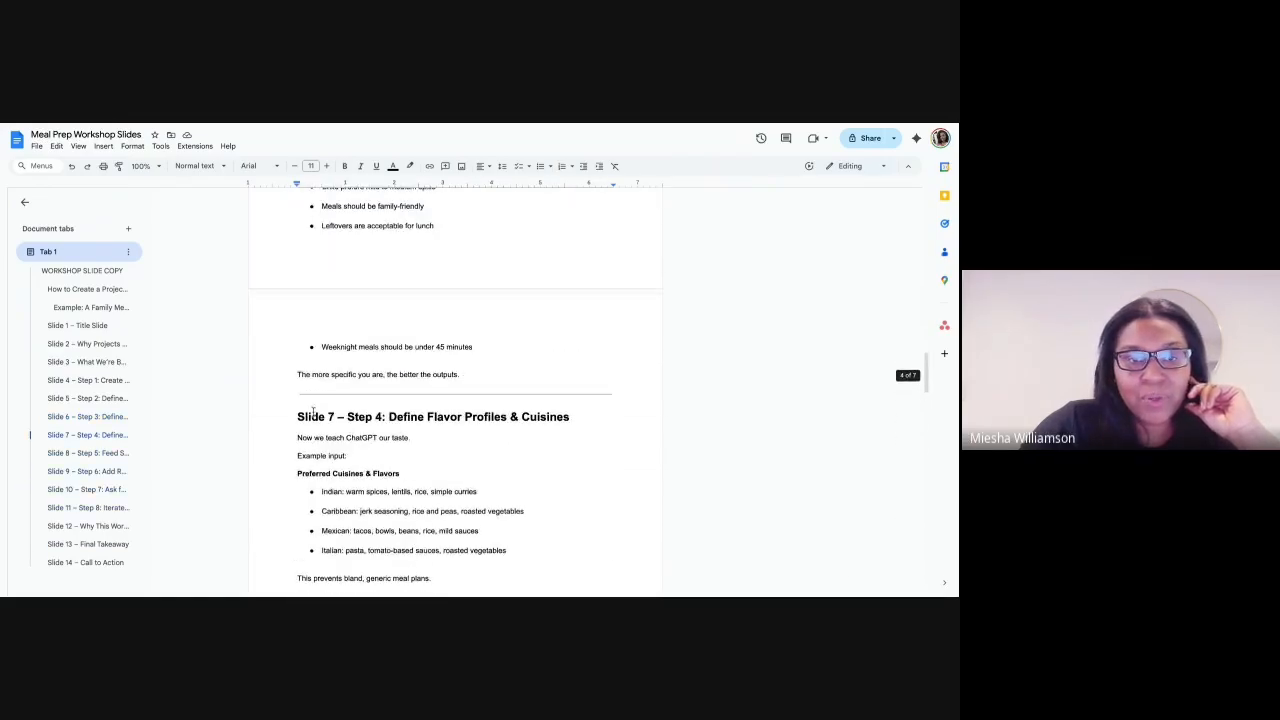
{"action": "scroll", "coordinate": [311, 410], "scroll_direction": "up", "scroll_amount": 3}
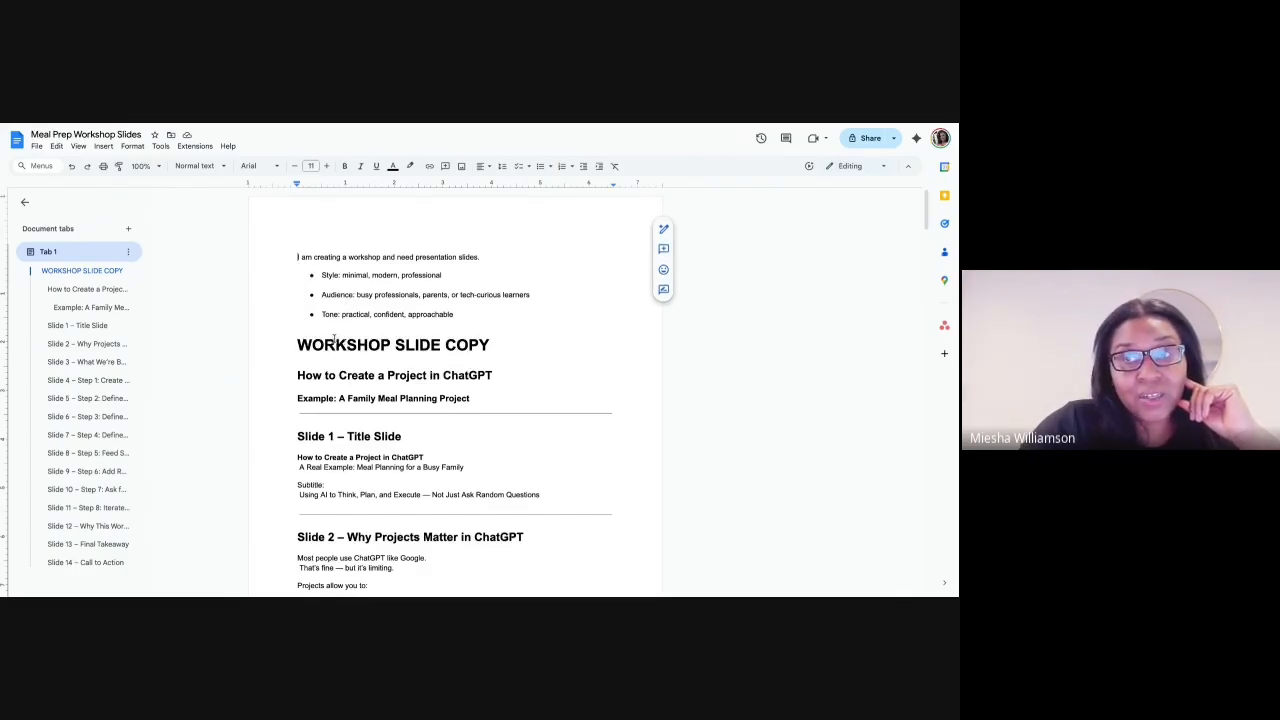
{"action": "left_click", "coordinate": [298, 344]}
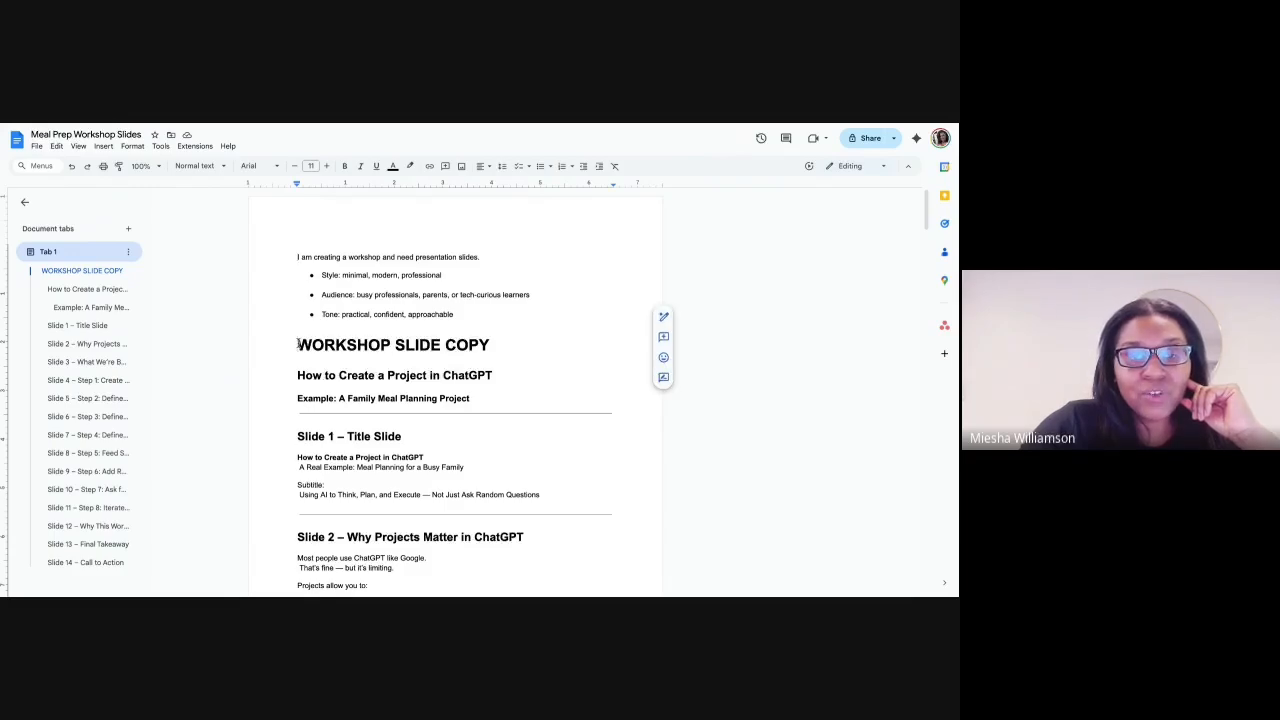
{"action": "left_click_drag", "start_coordinate": [298, 344], "coordinate": [330, 411]}
{"action": "scroll", "coordinate": [319, 400], "scroll_direction": "down", "scroll_amount": 2}
{"action": "scroll", "coordinate": [326, 412], "scroll_direction": "down", "scroll_amount": 5}
{"action": "scroll", "coordinate": [330, 411], "scroll_direction": "up", "scroll_amount": 6}
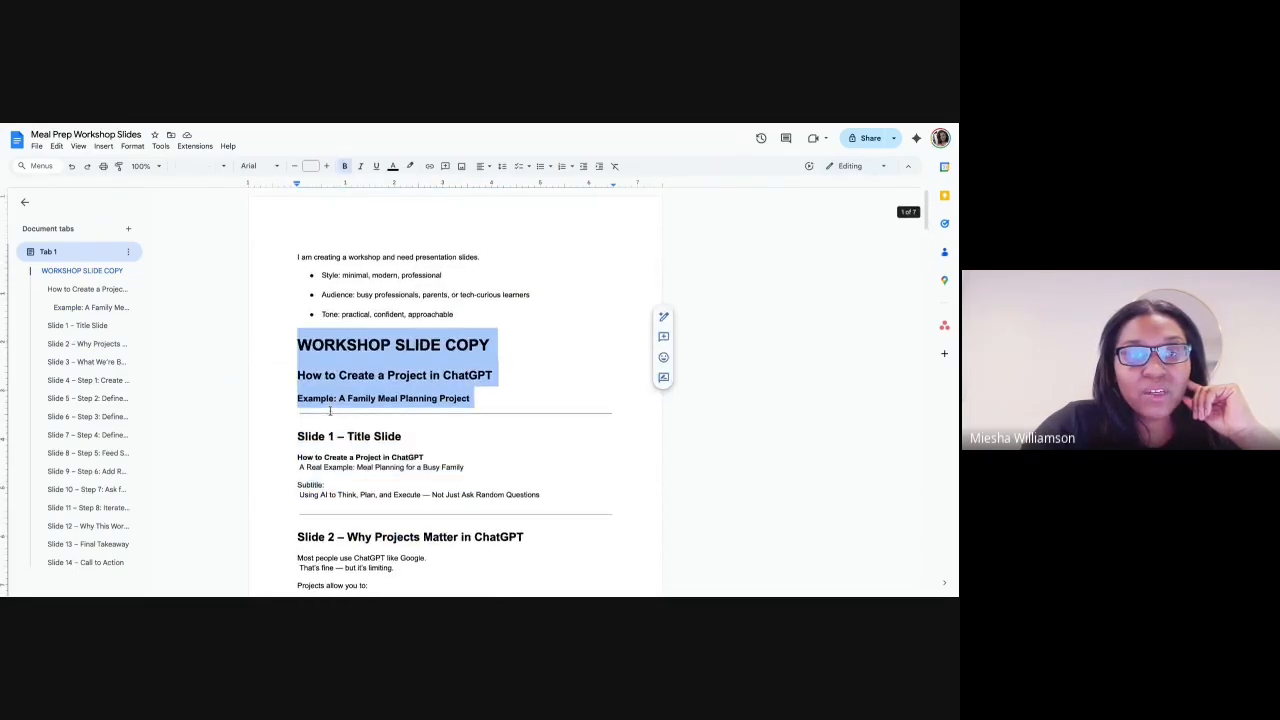
{"action": "left_click", "coordinate": [283, 284]}
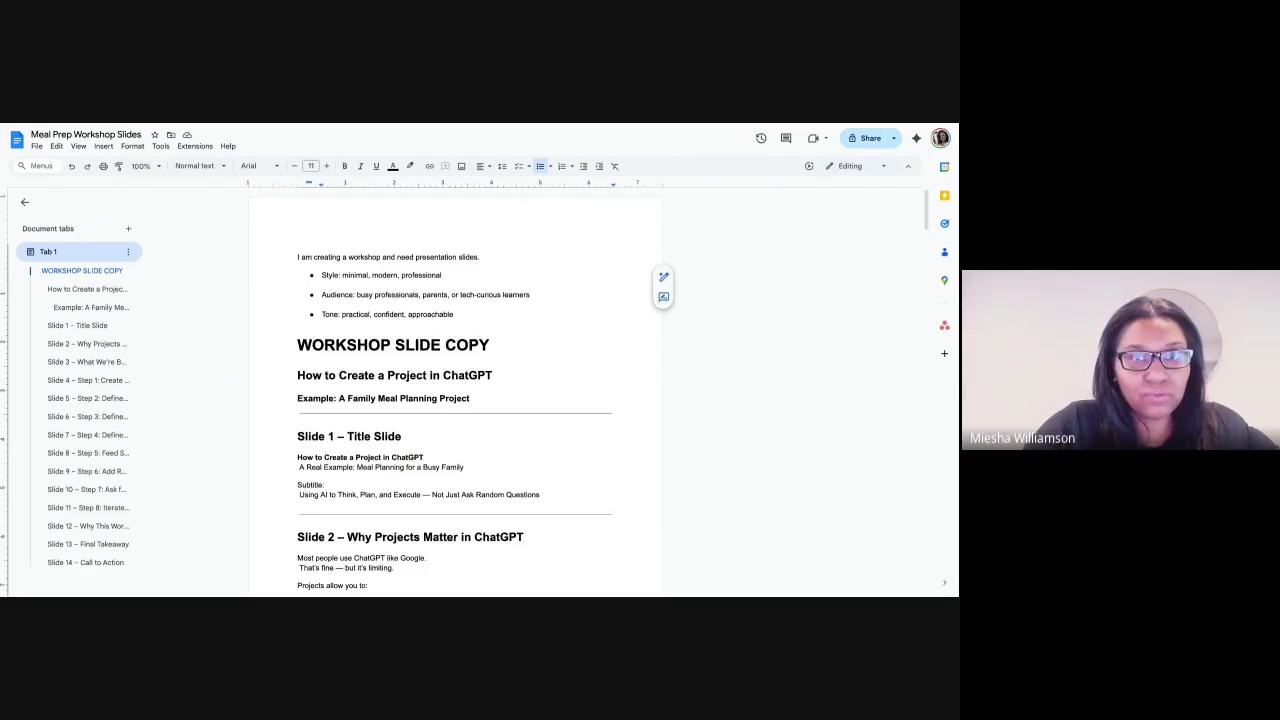
- Switch to ChatGPT, open the New chat conversation in the AI Tutorials project and find the prompt requesting the meal plan workshop slides
{"action": "key", "text": "ctrl+Tab"}
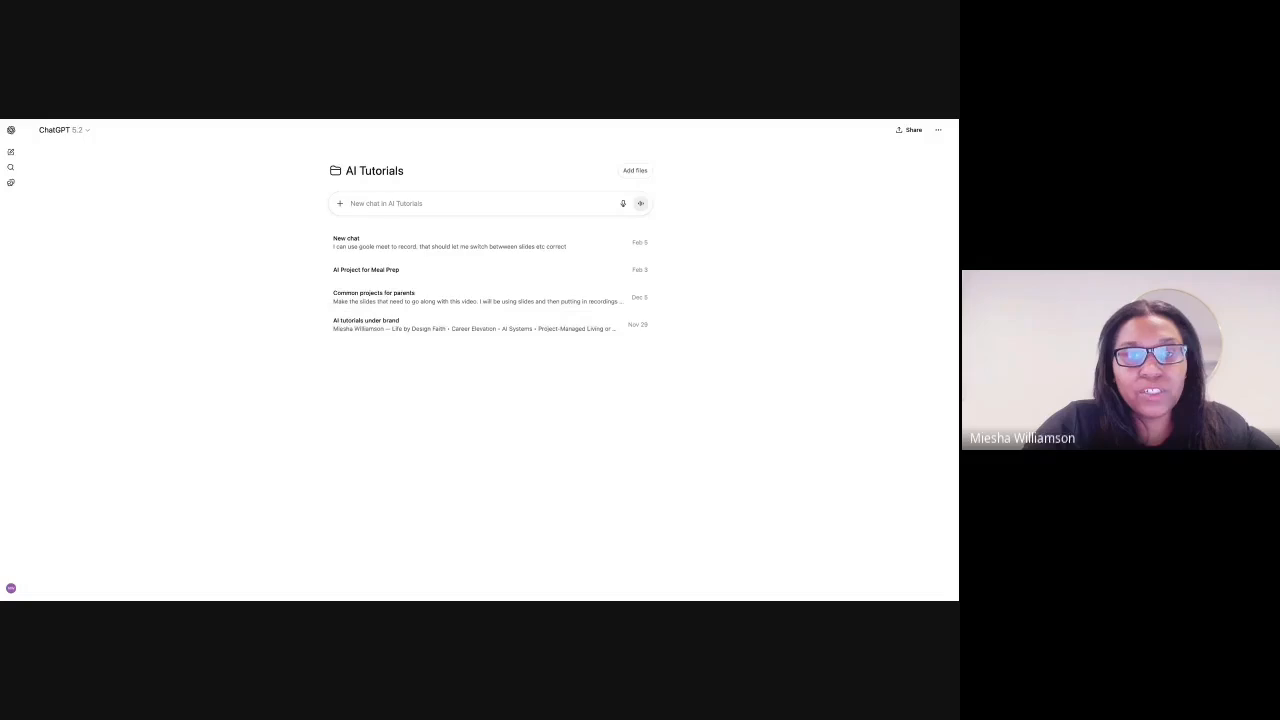
{"action": "left_click", "coordinate": [399, 248]}
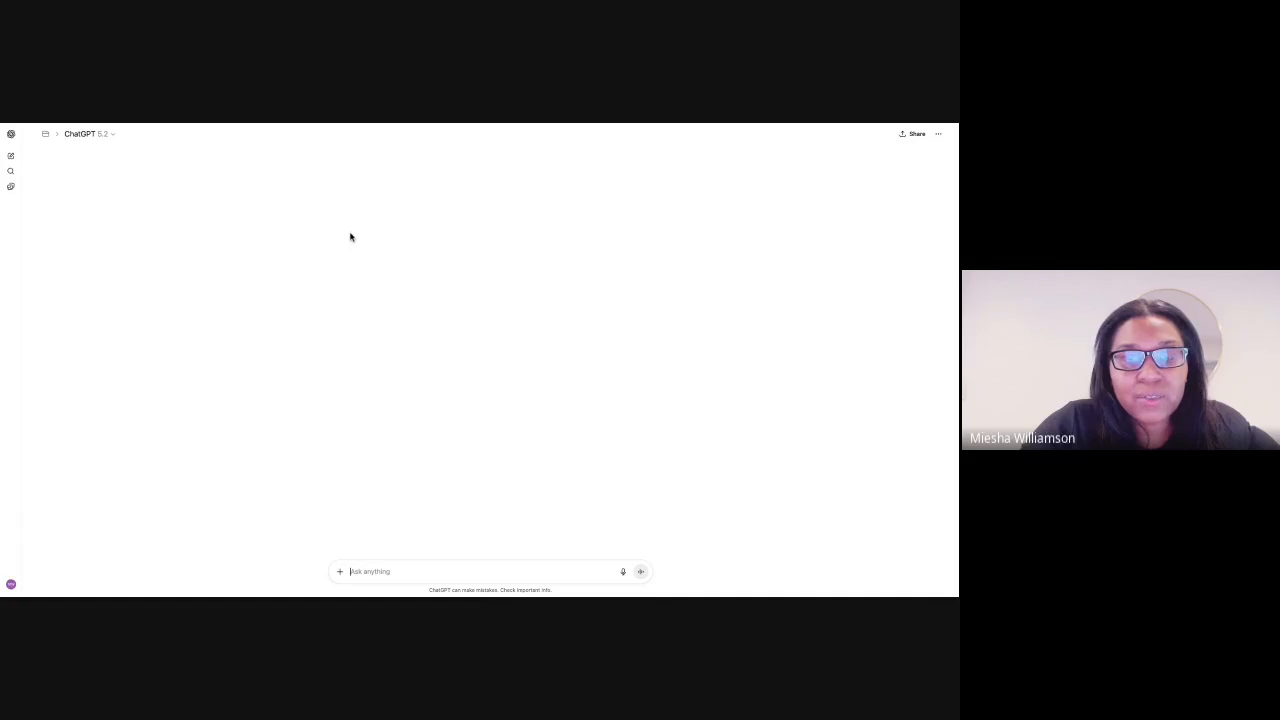
{"action": "scroll", "coordinate": [372, 247], "scroll_direction": "up", "scroll_amount": 20}
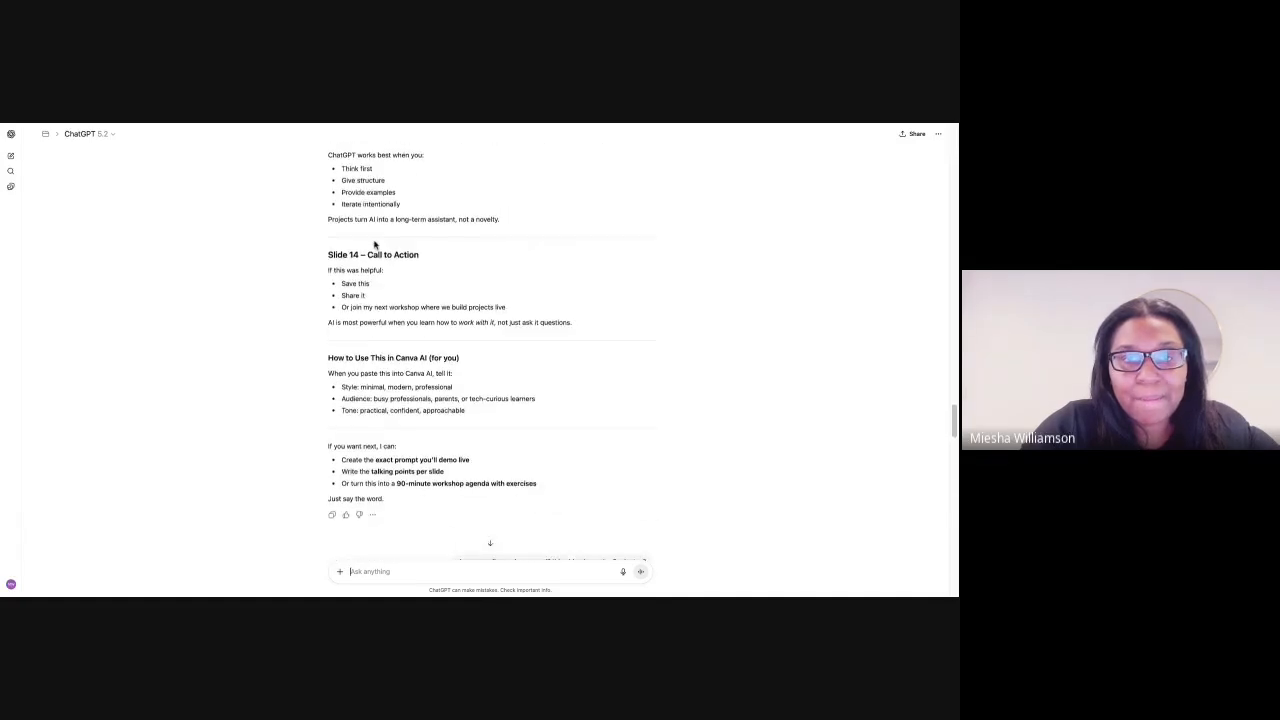
{"action": "scroll", "coordinate": [374, 244], "scroll_direction": "up", "scroll_amount": 20}
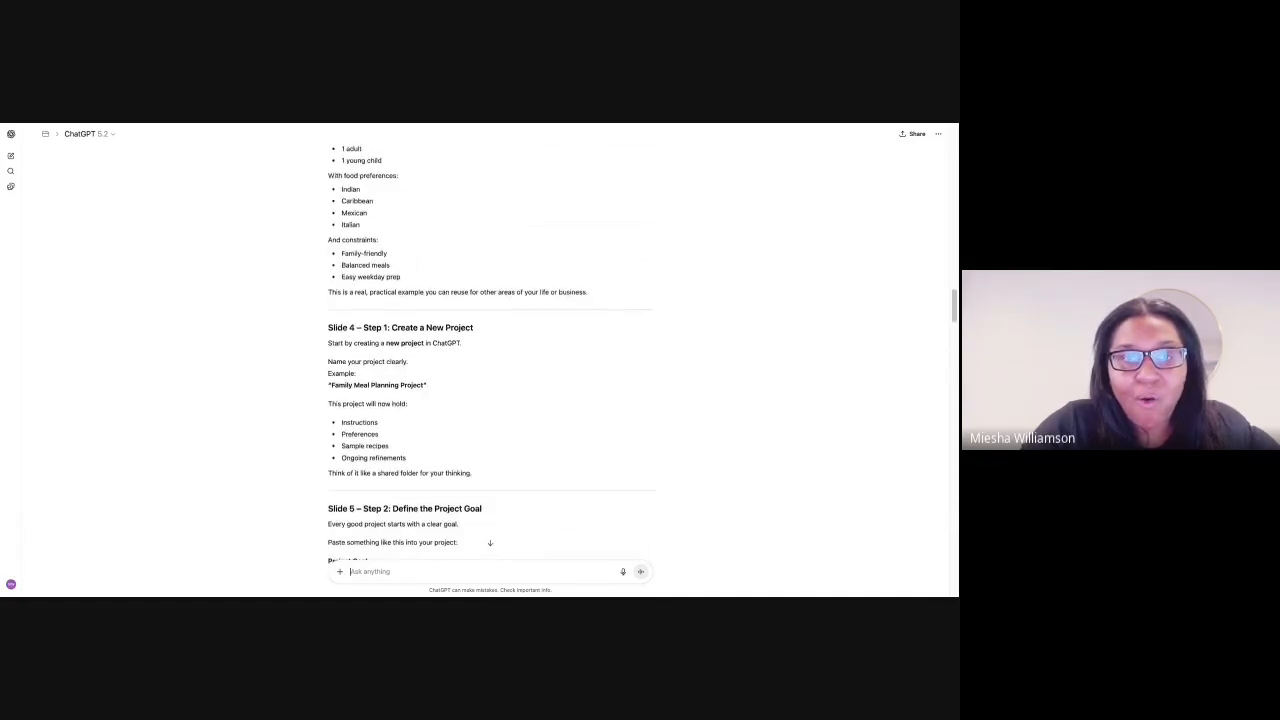
{"action": "scroll", "coordinate": [389, 270], "scroll_direction": "up", "scroll_amount": 5}
{"action": "scroll", "coordinate": [389, 270], "scroll_direction": "down", "scroll_amount": 5}
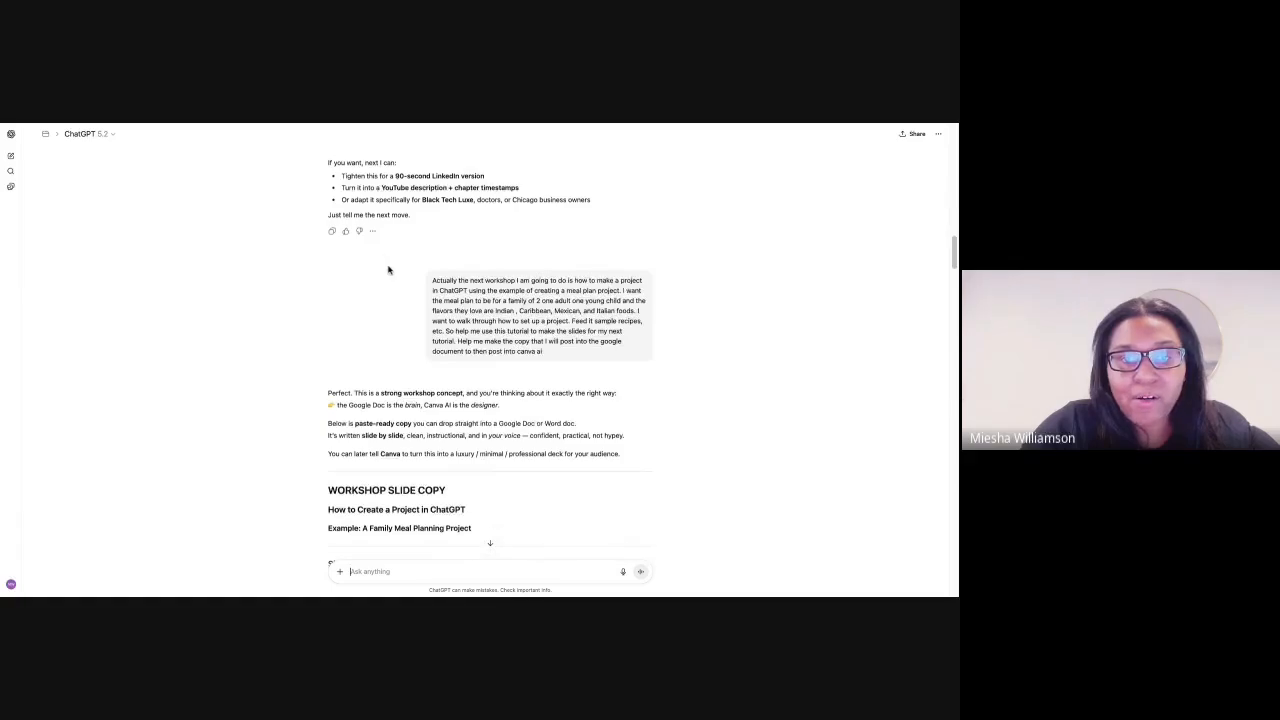
{"action": "scroll", "coordinate": [389, 270], "scroll_direction": "down", "scroll_amount": 1}
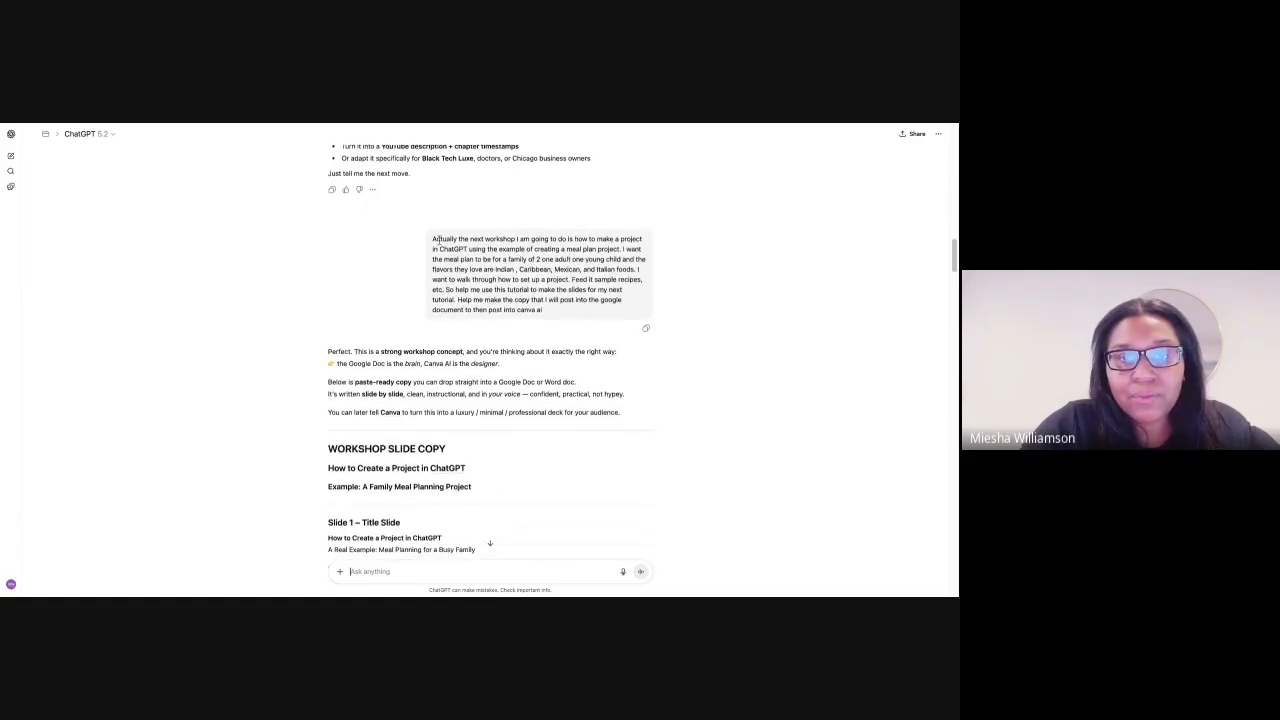
{"action": "left_click_drag", "start_coordinate": [437, 240], "coordinate": [478, 320]}
{"action": "left_click", "coordinate": [477, 262]}
- Read through the generated slide copy down to the notes on how to use it in Canva AI
{"action": "scroll", "coordinate": [445, 302], "scroll_direction": "down", "scroll_amount": 3}
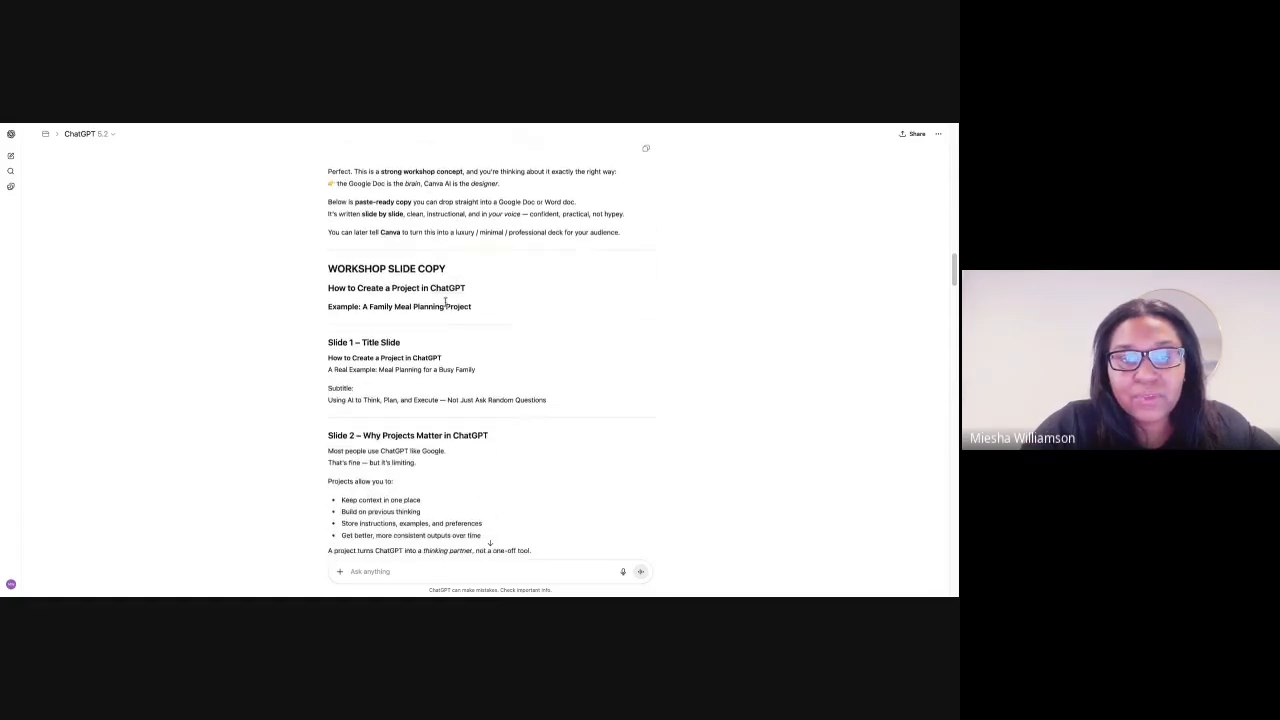
{"action": "scroll", "coordinate": [445, 302], "scroll_direction": "down", "scroll_amount": 10}
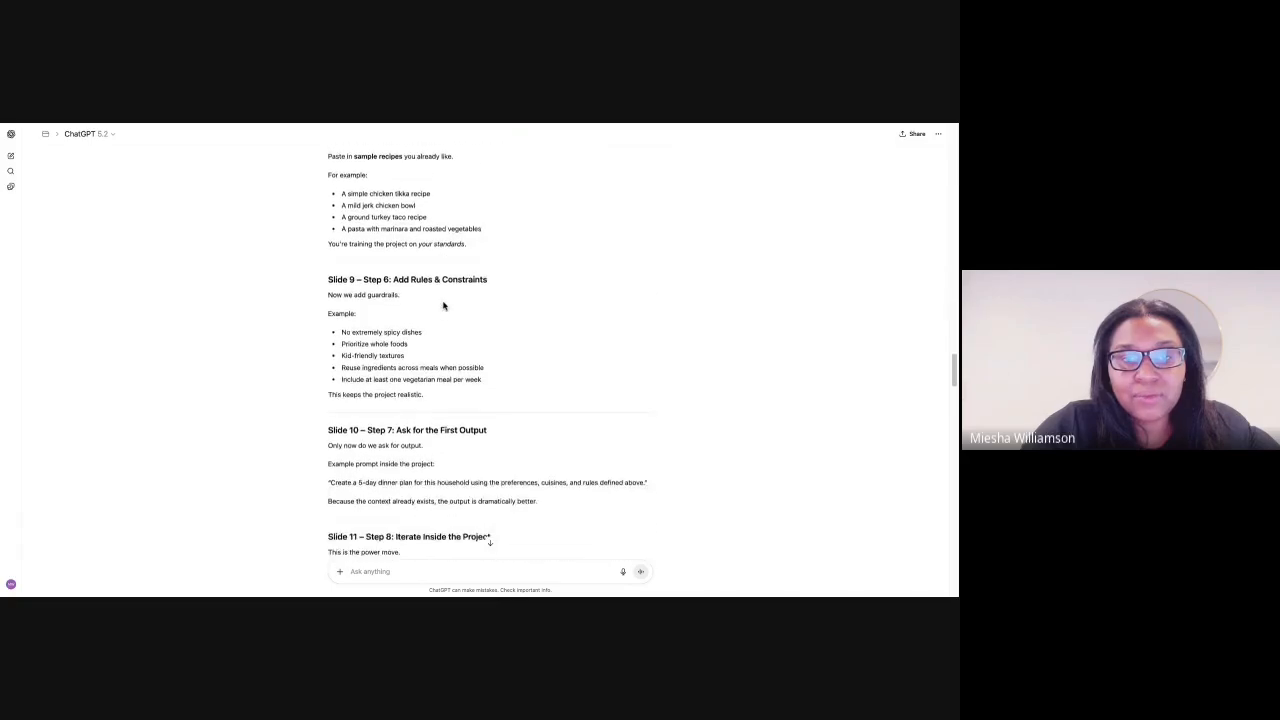
{"action": "scroll", "coordinate": [444, 306], "scroll_direction": "down", "scroll_amount": 5}
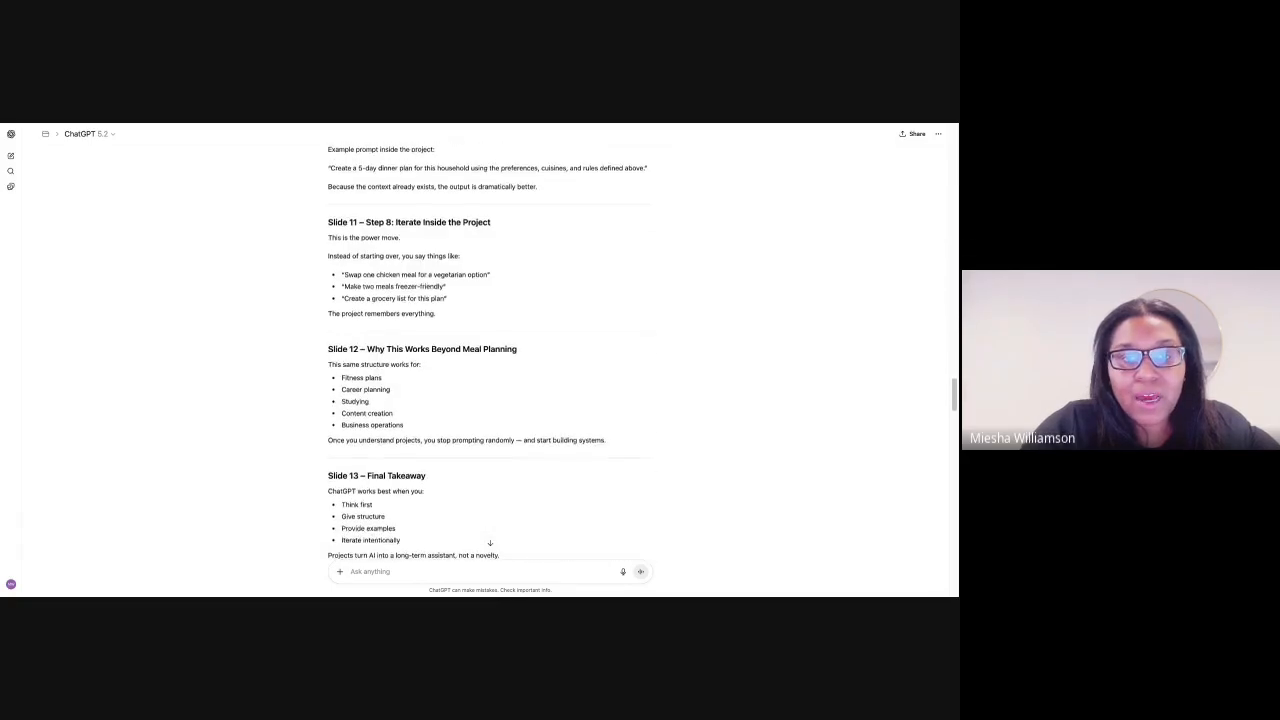
{"action": "scroll", "coordinate": [490, 353], "scroll_direction": "down", "scroll_amount": 4}
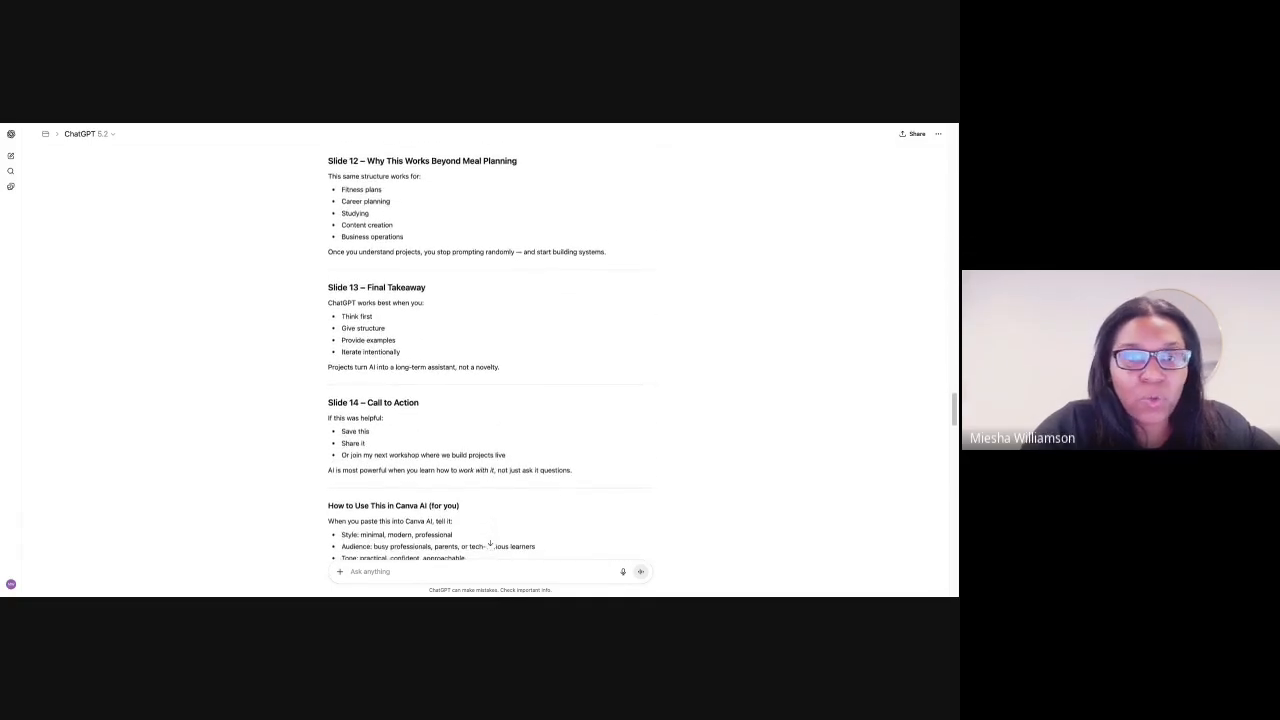
{"action": "scroll", "coordinate": [490, 543], "scroll_direction": "down", "scroll_amount": 3}
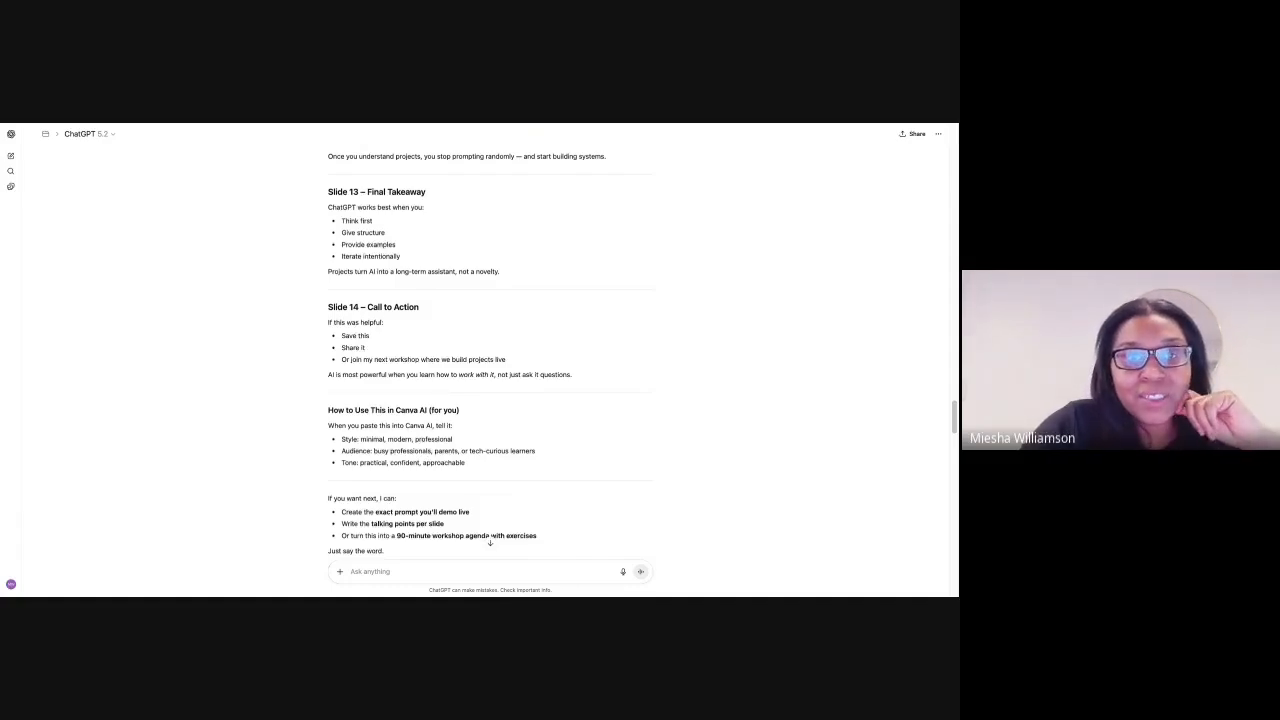
{"action": "scroll", "coordinate": [390, 188], "scroll_direction": "down", "scroll_amount": 5}
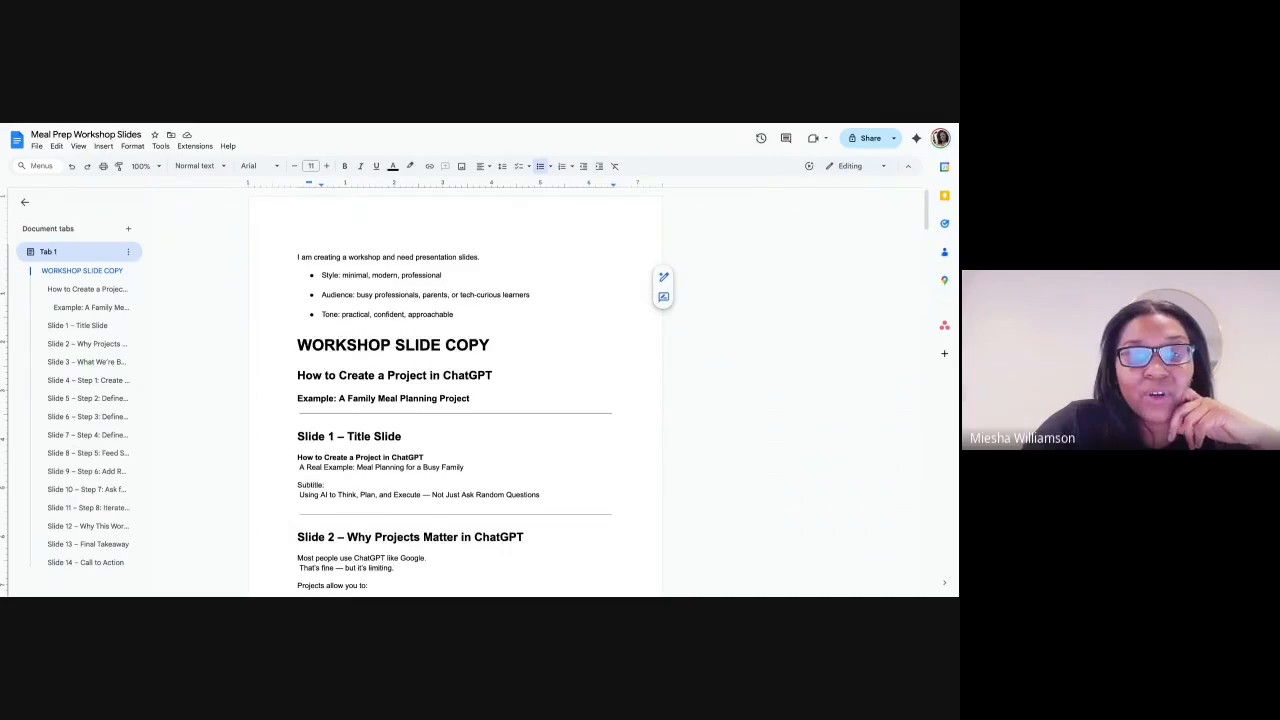
- Return to the Meal Prep Workshop Slides document in Google Docs and examine the style, audience and tone lines above the slide copy
{"action": "scroll", "coordinate": [455, 400], "scroll_direction": "down", "scroll_amount": 5}
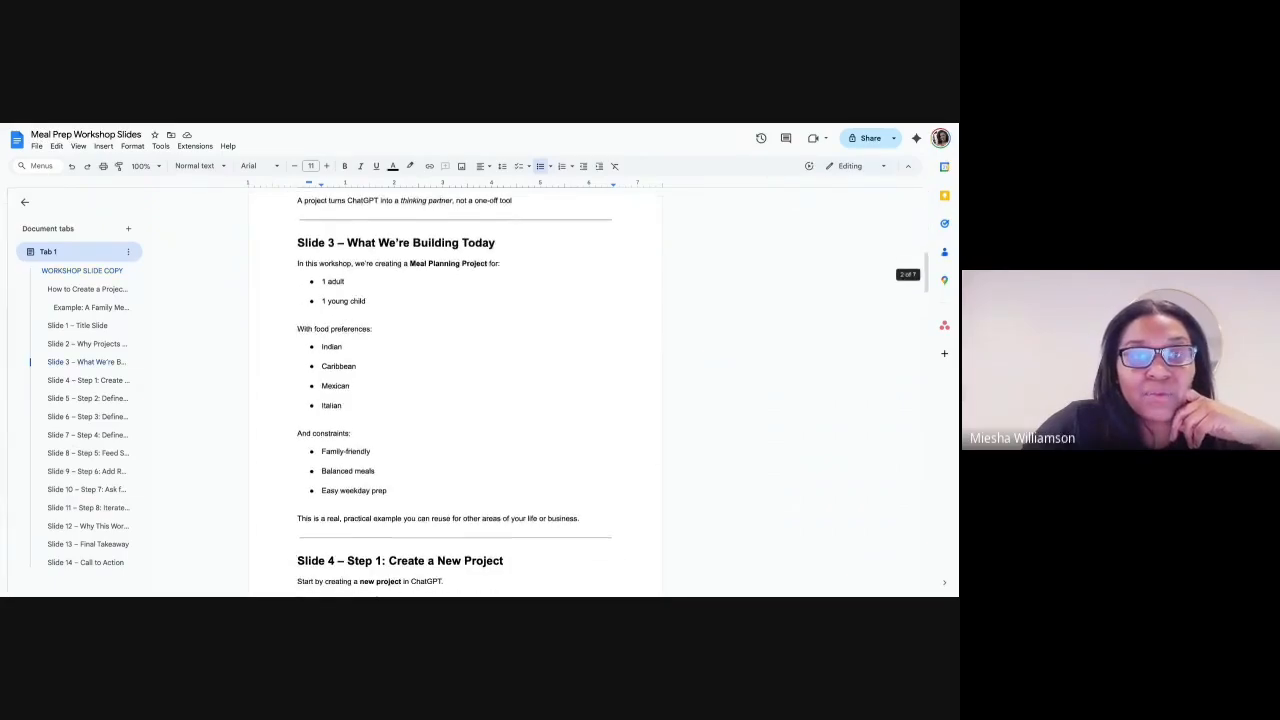
{"action": "scroll", "coordinate": [455, 400], "scroll_direction": "up", "scroll_amount": 5}
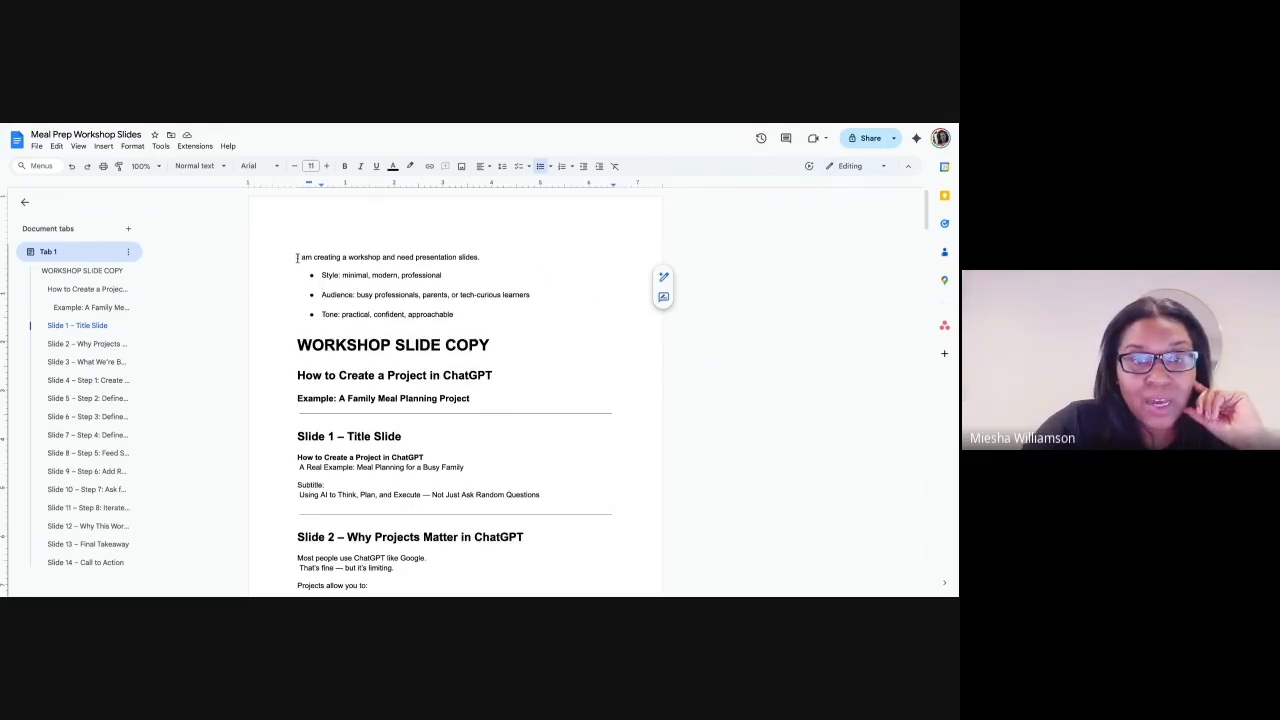
{"action": "left_click_drag", "start_coordinate": [297, 258], "coordinate": [320, 274]}
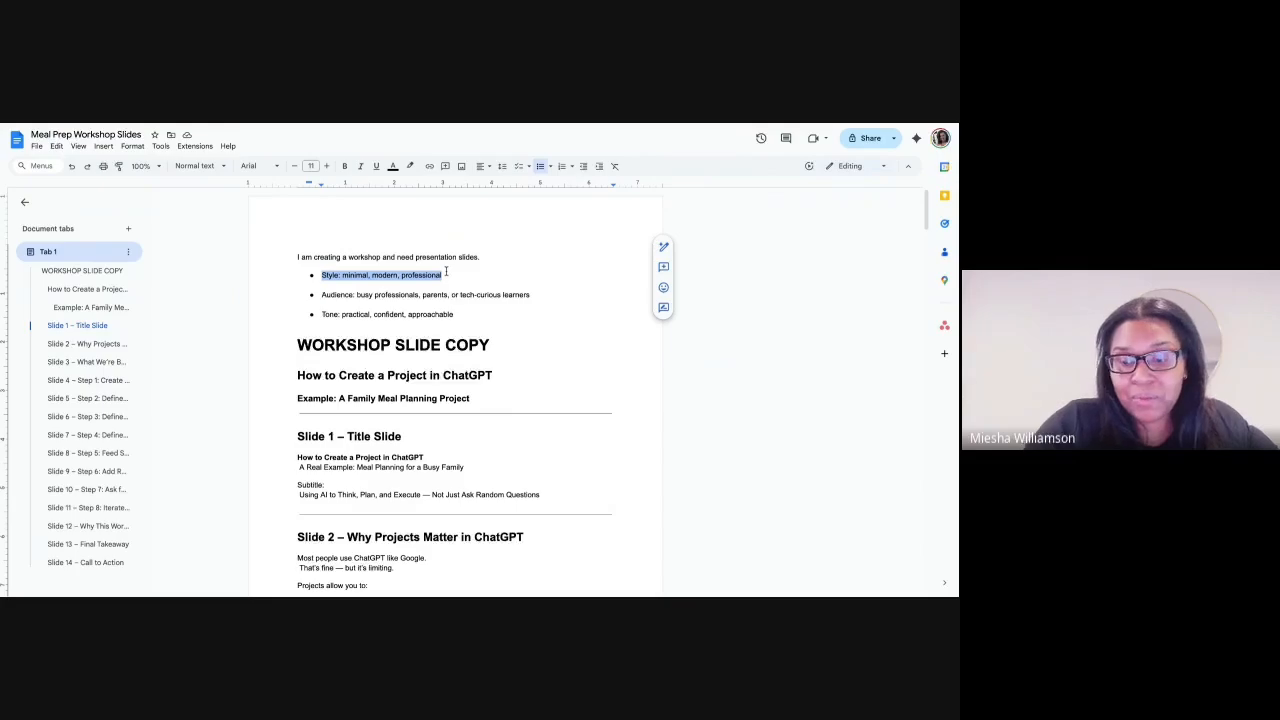
{"action": "scroll", "coordinate": [446, 272], "scroll_direction": "up", "scroll_amount": 5}
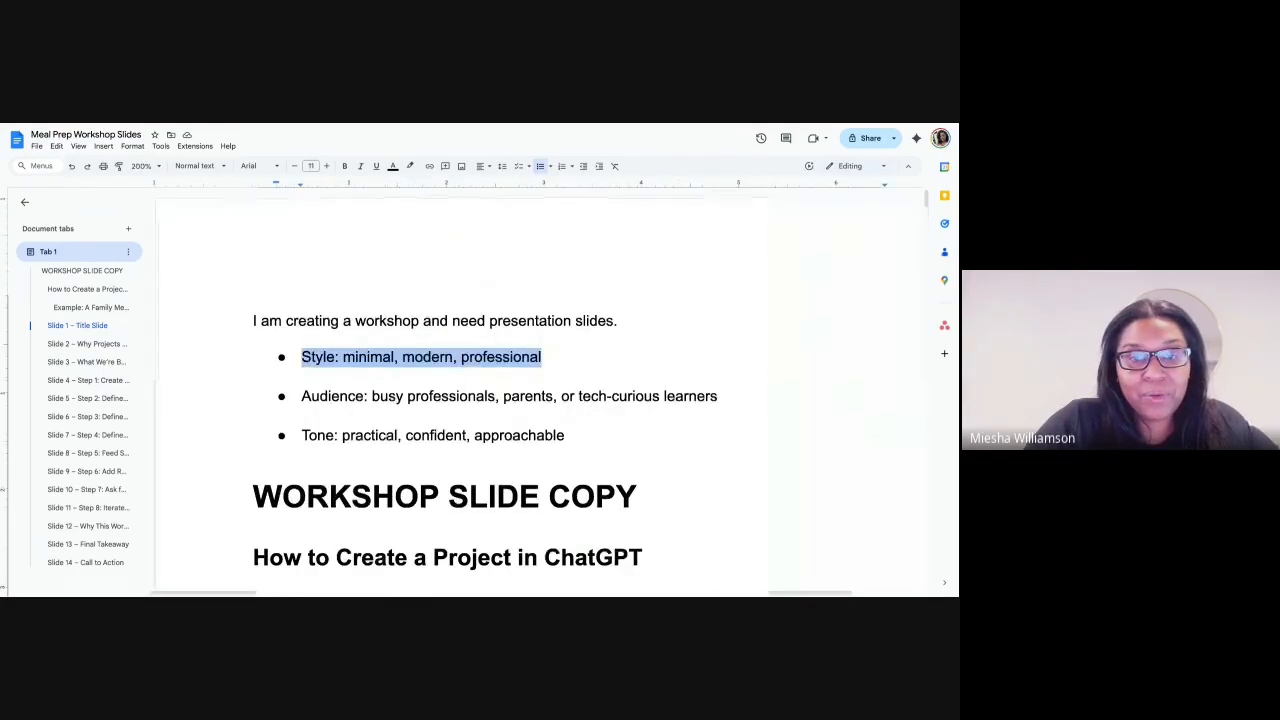
{"action": "left_click", "coordinate": [359, 396]}
{"action": "left_click_drag", "start_coordinate": [301, 397], "coordinate": [735, 406]}
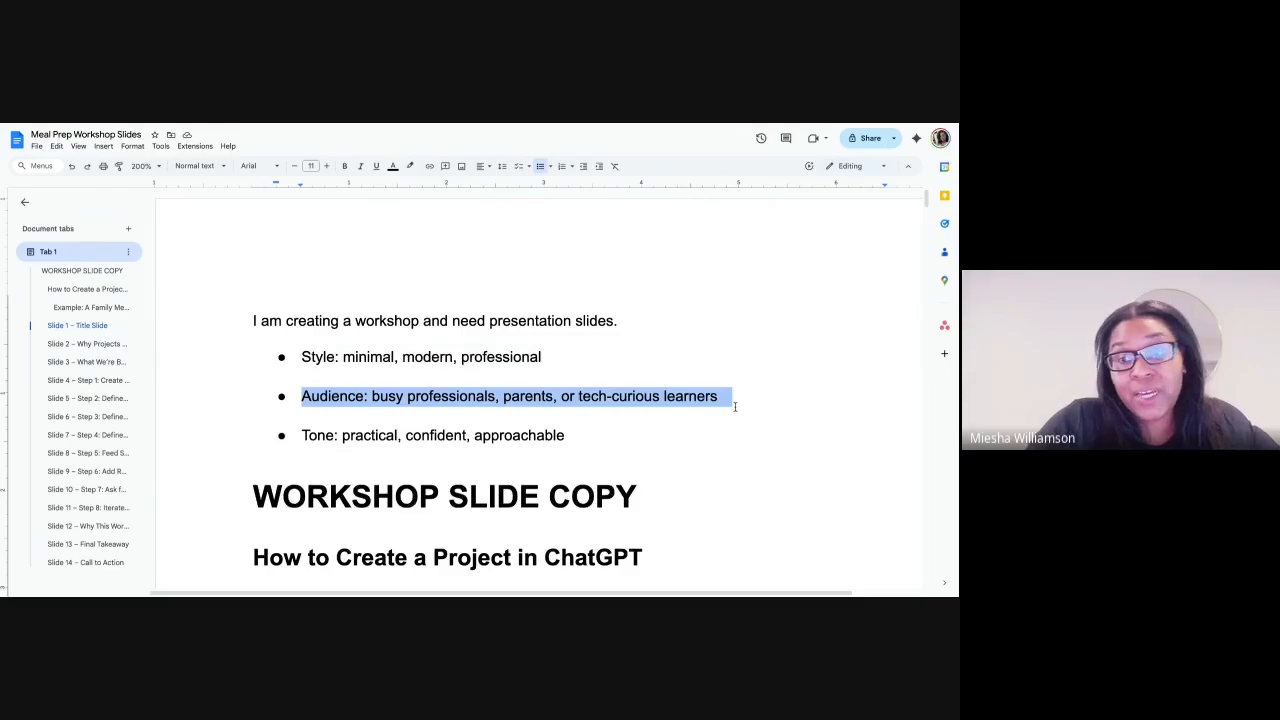
{"action": "left_click", "coordinate": [735, 406]}
{"action": "left_click_drag", "start_coordinate": [566, 437], "coordinate": [325, 421]}
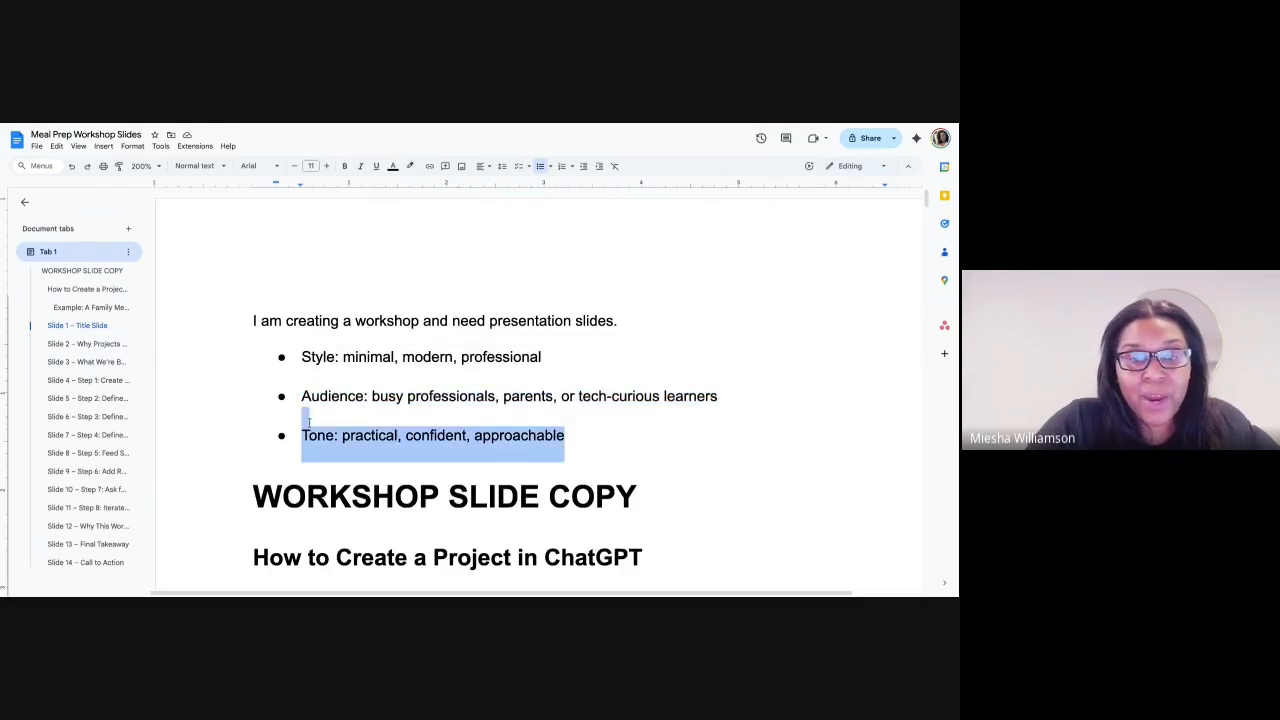
{"action": "left_click", "coordinate": [533, 443]}
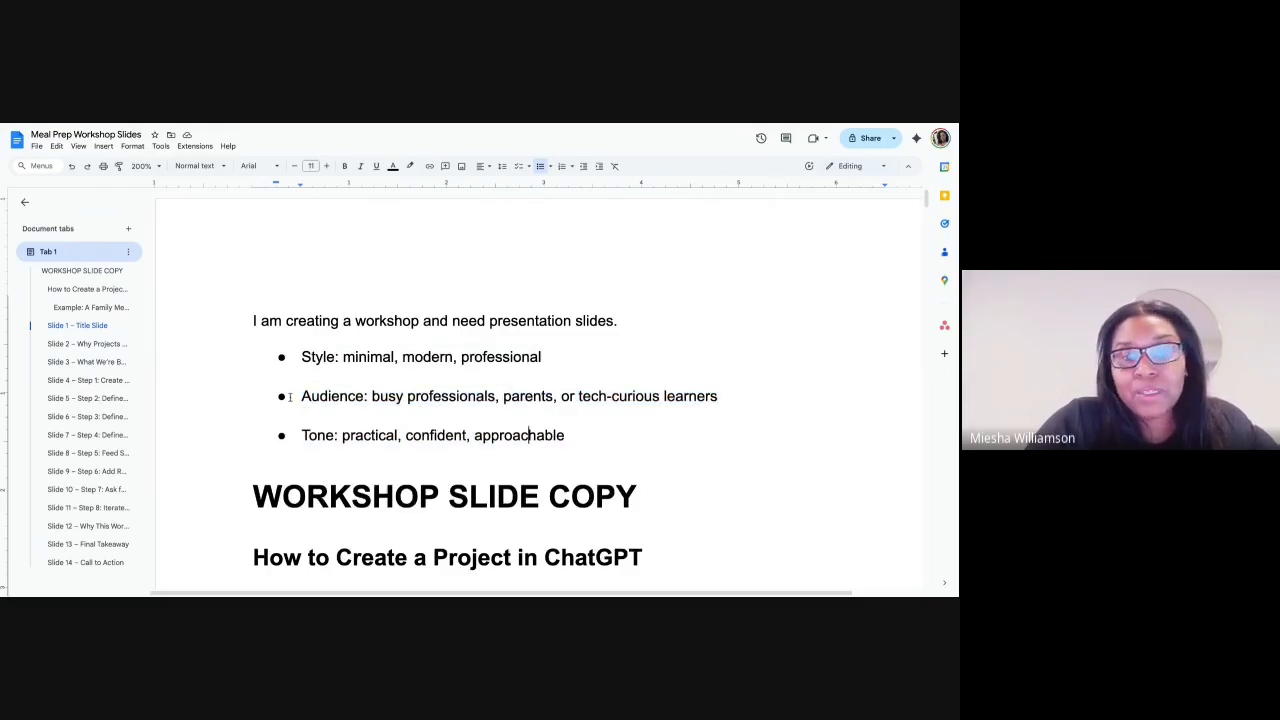
- Re-examine the audience line and the three design brief bullets together, and skim the slide copy below them
{"action": "left_click_drag", "start_coordinate": [299, 396], "coordinate": [721, 396]}
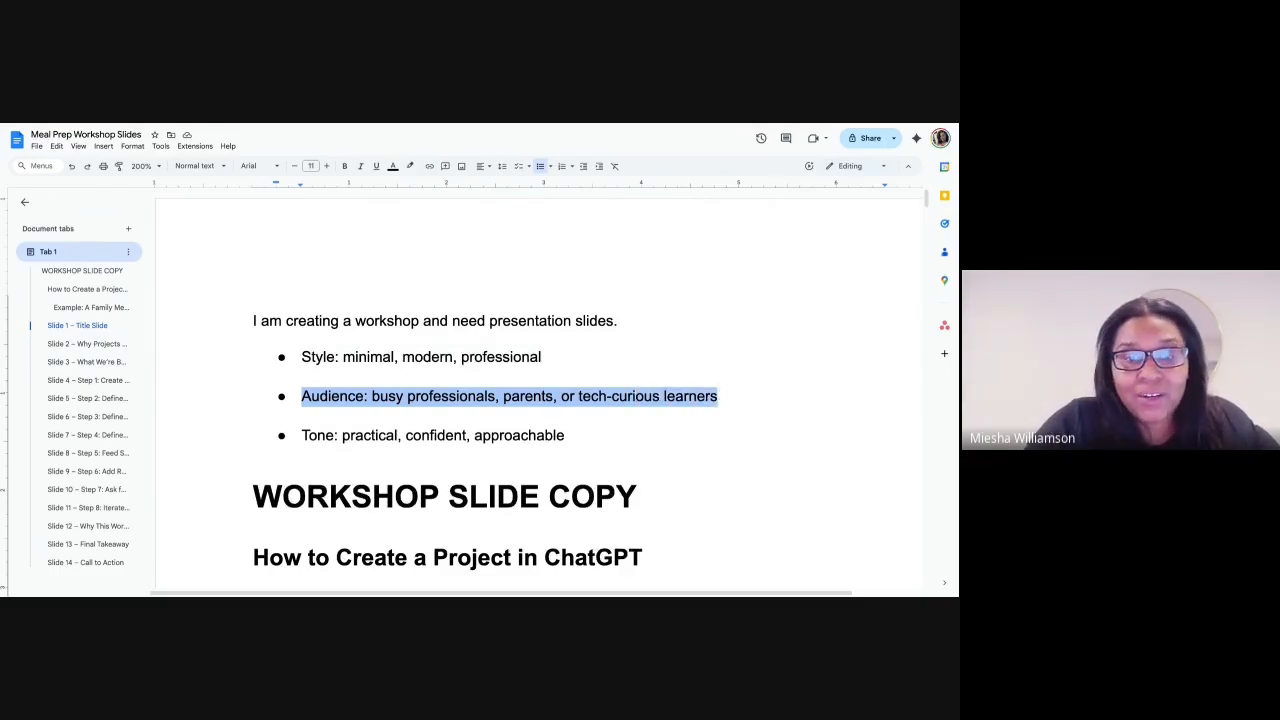
{"action": "left_click_drag", "start_coordinate": [566, 436], "coordinate": [591, 445]}
{"action": "left_click", "coordinate": [583, 450]}
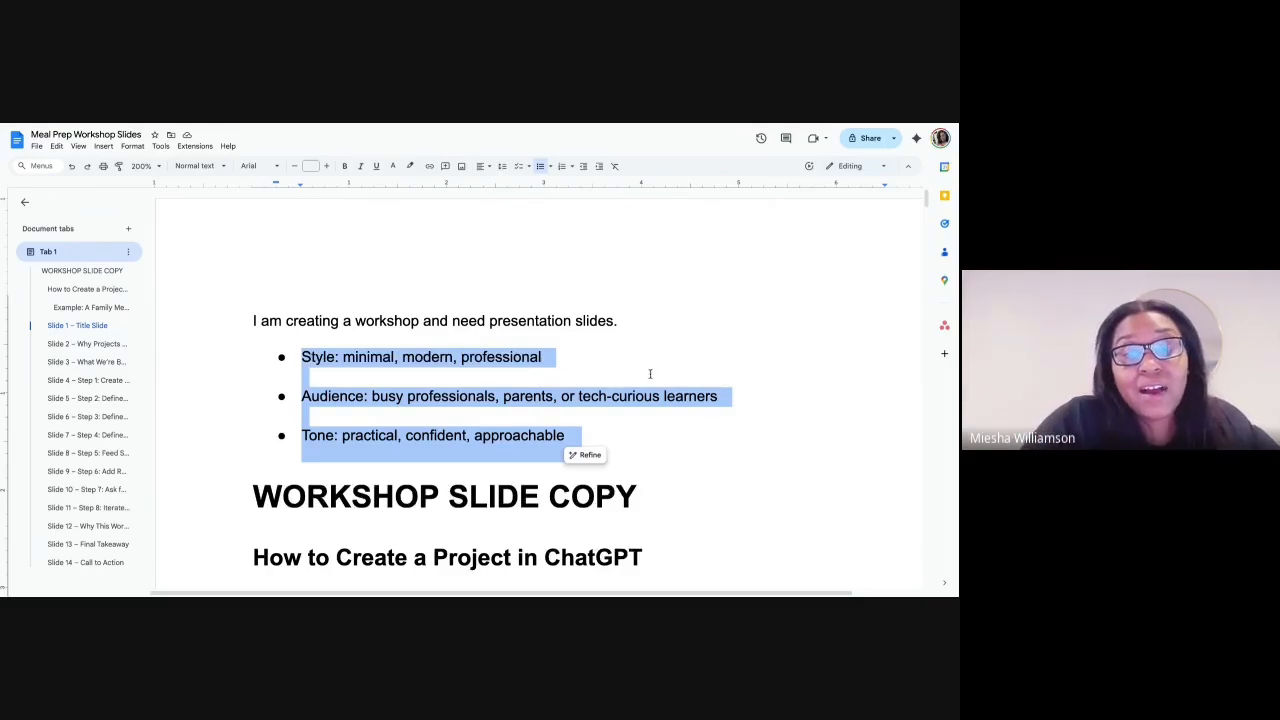
{"action": "left_click", "coordinate": [572, 322]}
{"action": "left_click_drag", "start_coordinate": [302, 360], "coordinate": [564, 438]}
{"action": "left_click", "coordinate": [455, 365]}
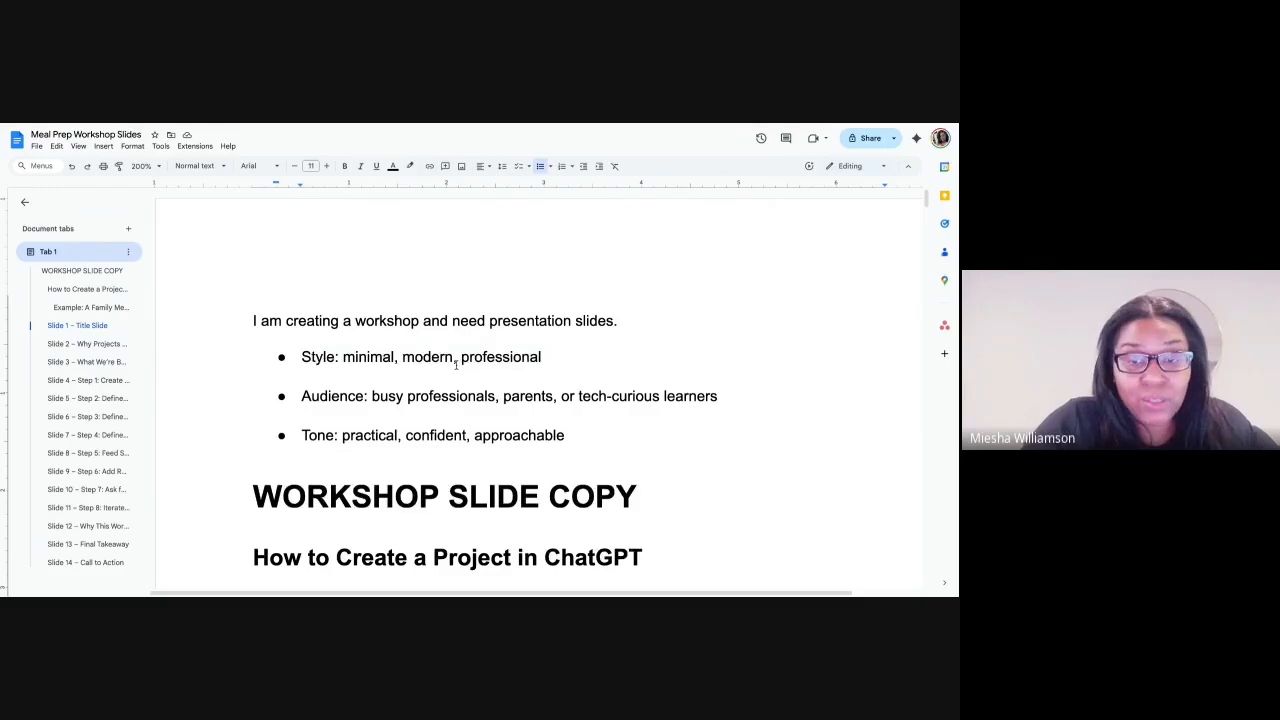
{"action": "scroll", "coordinate": [445, 345], "scroll_direction": "down", "scroll_amount": 10}
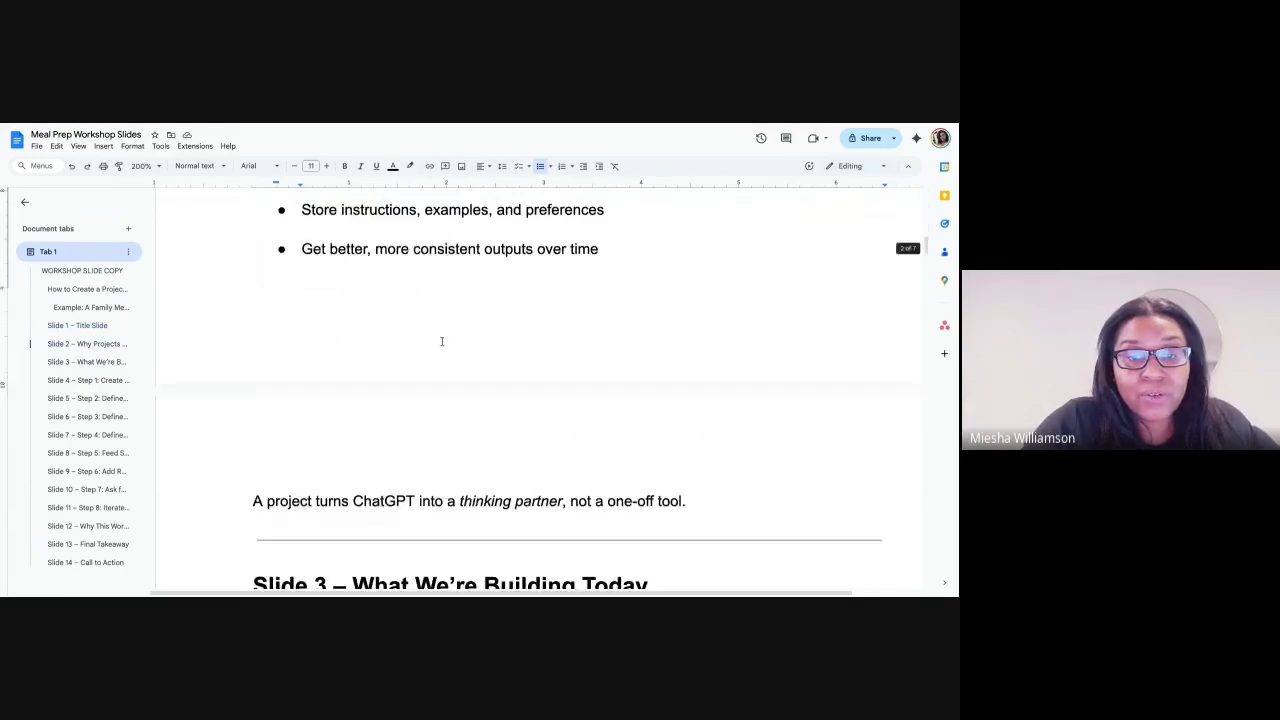
{"action": "scroll", "coordinate": [441, 341], "scroll_direction": "down", "scroll_amount": 15}
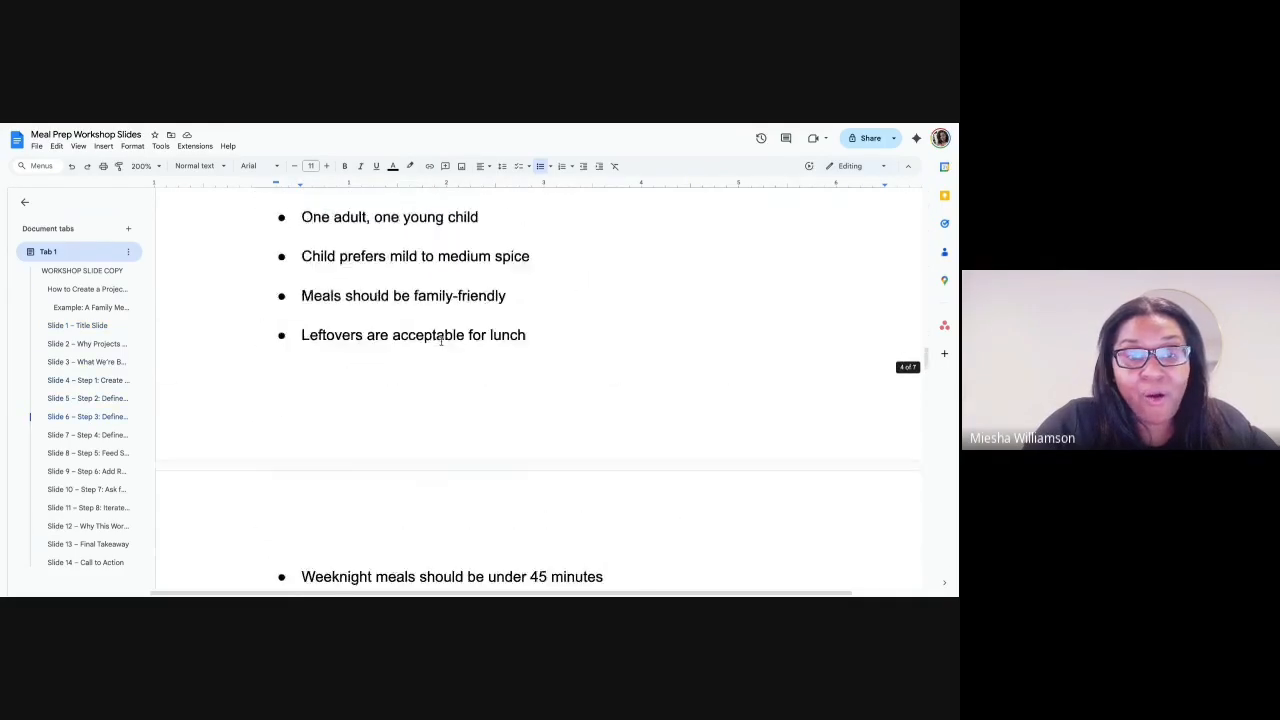
{"action": "scroll", "coordinate": [441, 341], "scroll_direction": "up", "scroll_amount": 20}
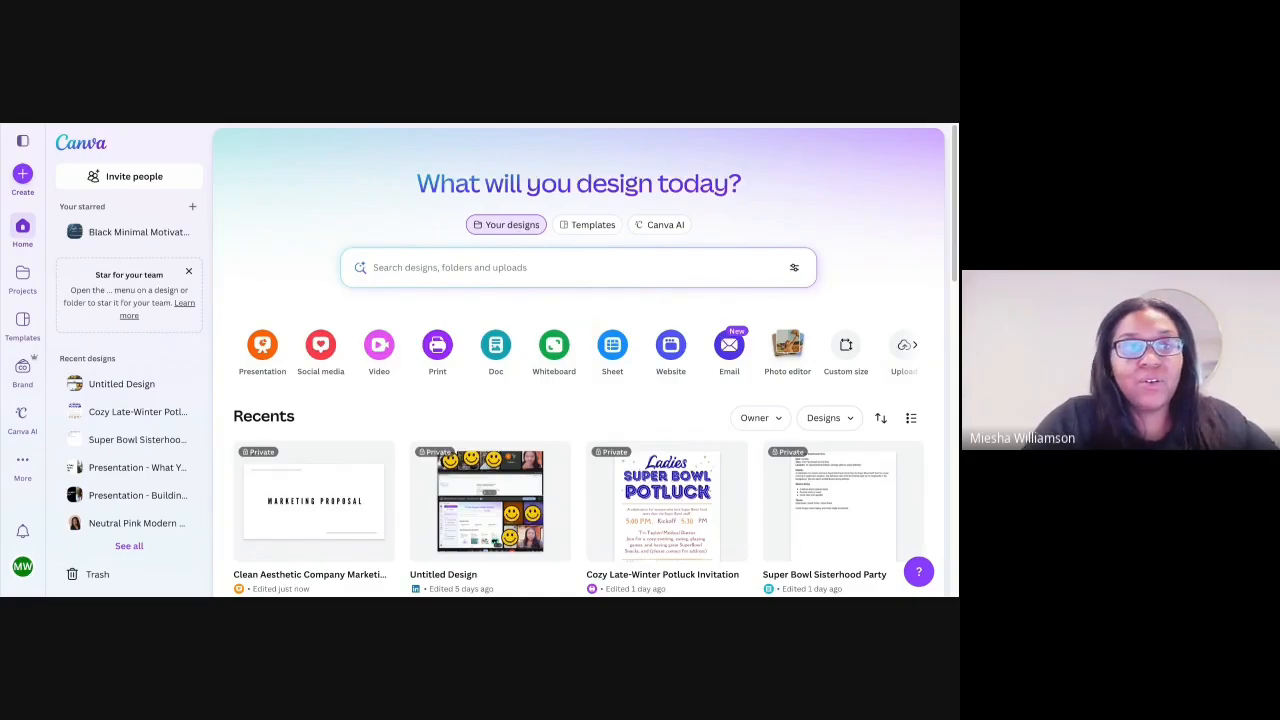
- Switch to Canva, paste the workshop brief and slide copy as a Canva AI prompt, check its opening lines and submit it
{"action": "left_click", "coordinate": [394, 266]}
{"action": "left_click", "coordinate": [648, 224]}
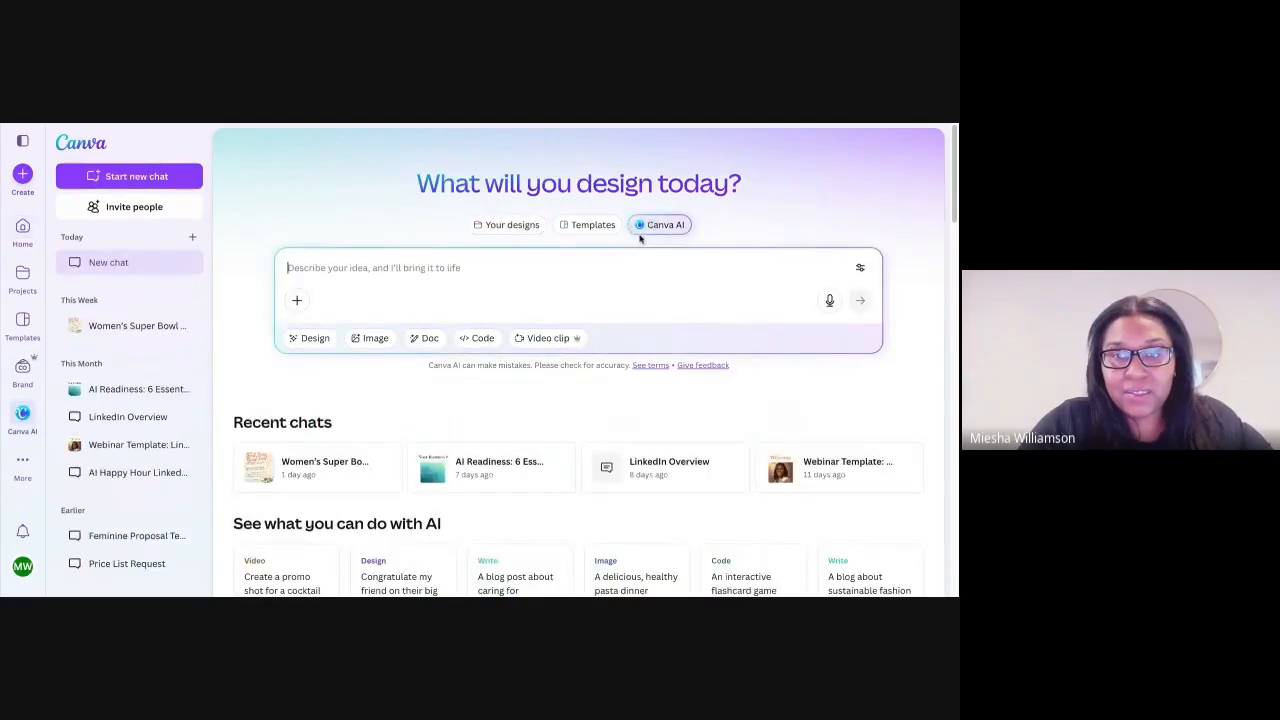
{"action": "key", "text": "ctrl+v"}
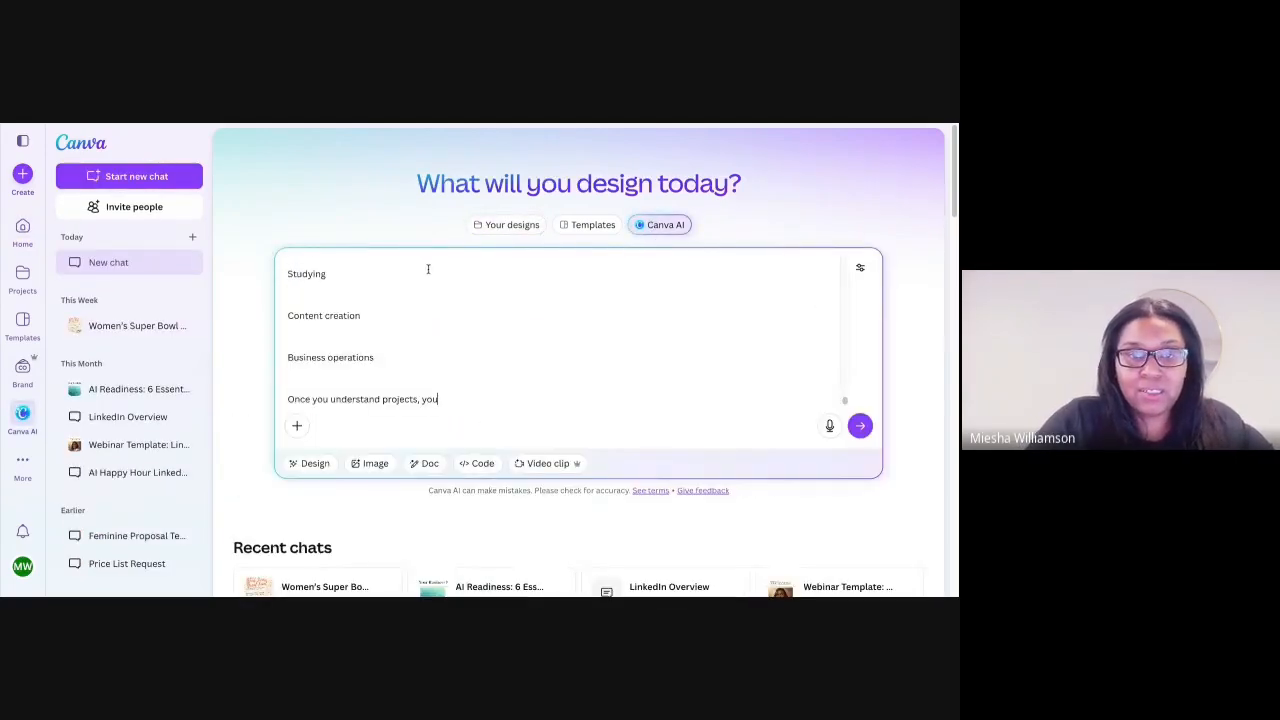
{"action": "scroll", "coordinate": [430, 300], "scroll_direction": "up", "scroll_amount": 5}
{"action": "scroll", "coordinate": [415, 284], "scroll_direction": "up", "scroll_amount": 5}
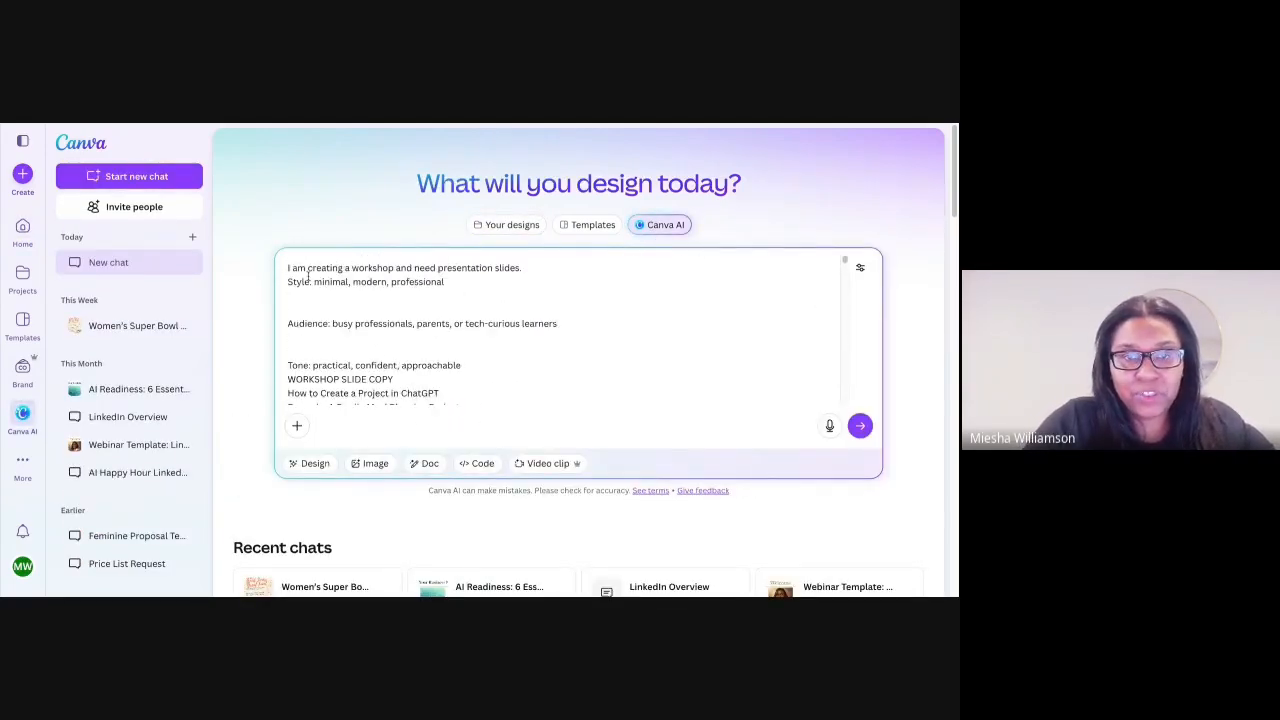
{"action": "left_click_drag", "start_coordinate": [287, 268], "coordinate": [499, 284]}
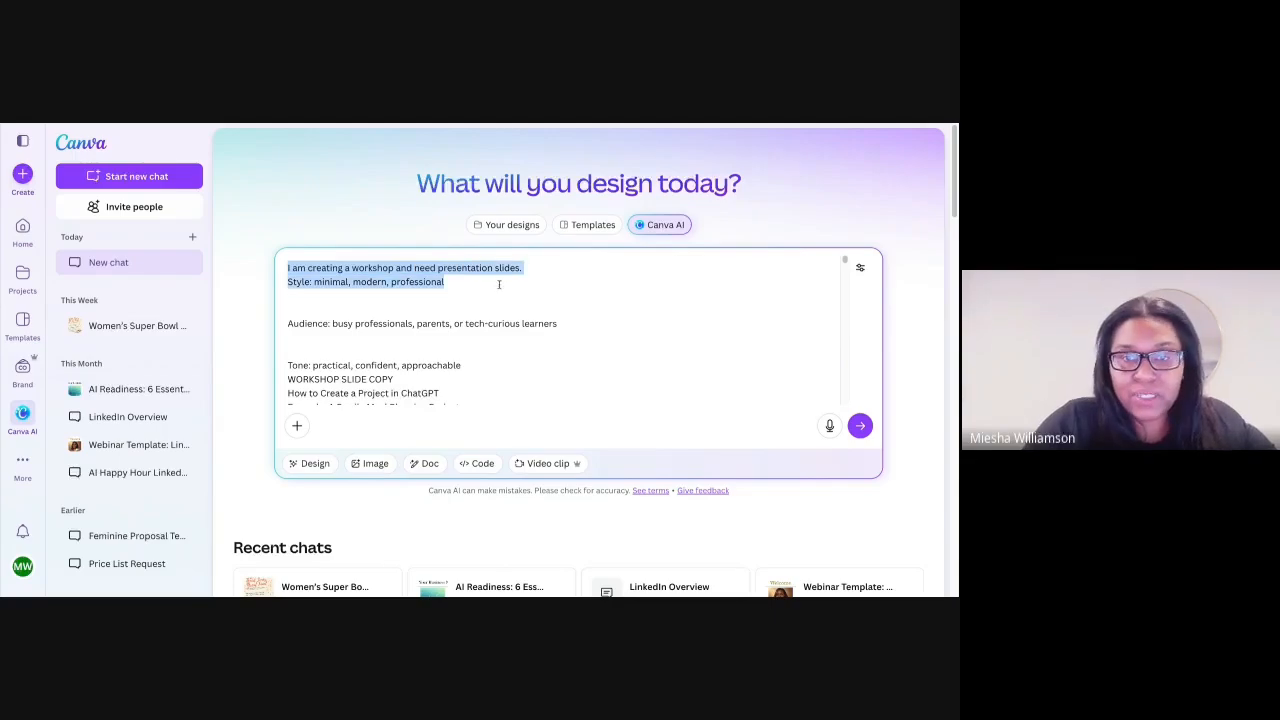
{"action": "left_click", "coordinate": [869, 426]}
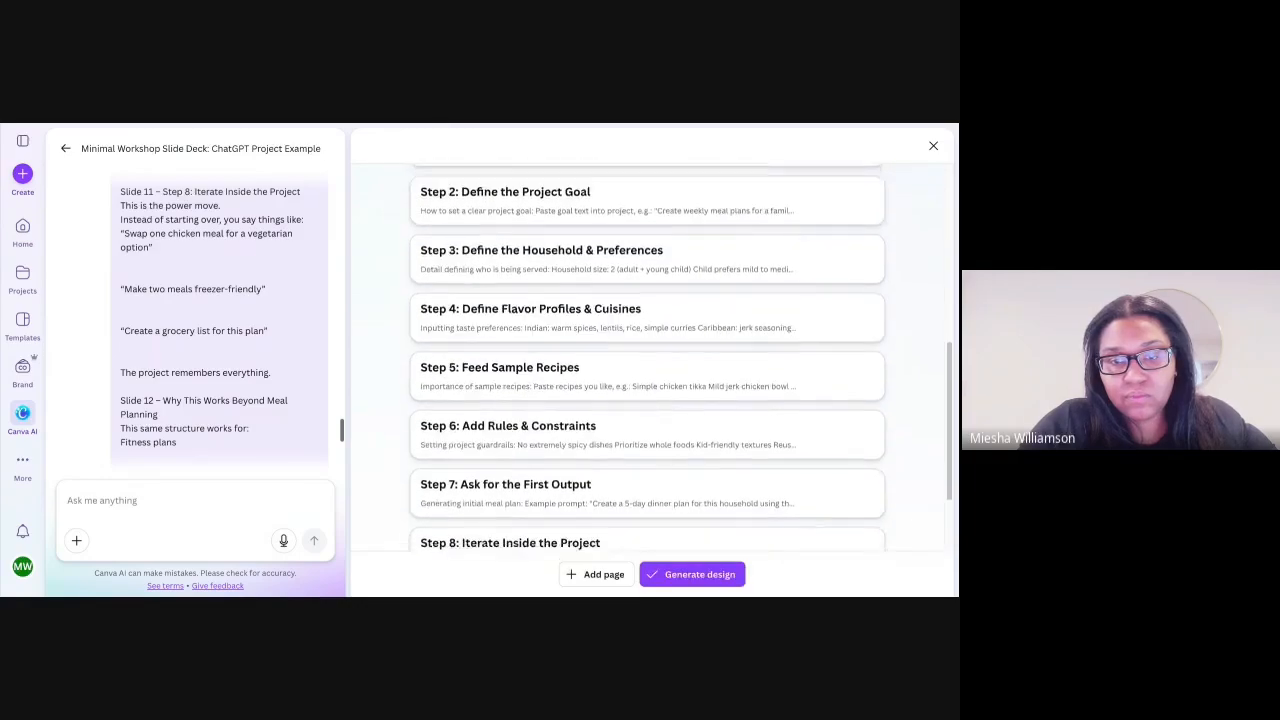
- Review the generated slide outline, checking the key ideas of the title page and the Step 1: Create a New Project page, and generate the design
{"action": "scroll", "coordinate": [647, 357], "scroll_direction": "down", "scroll_amount": 2}
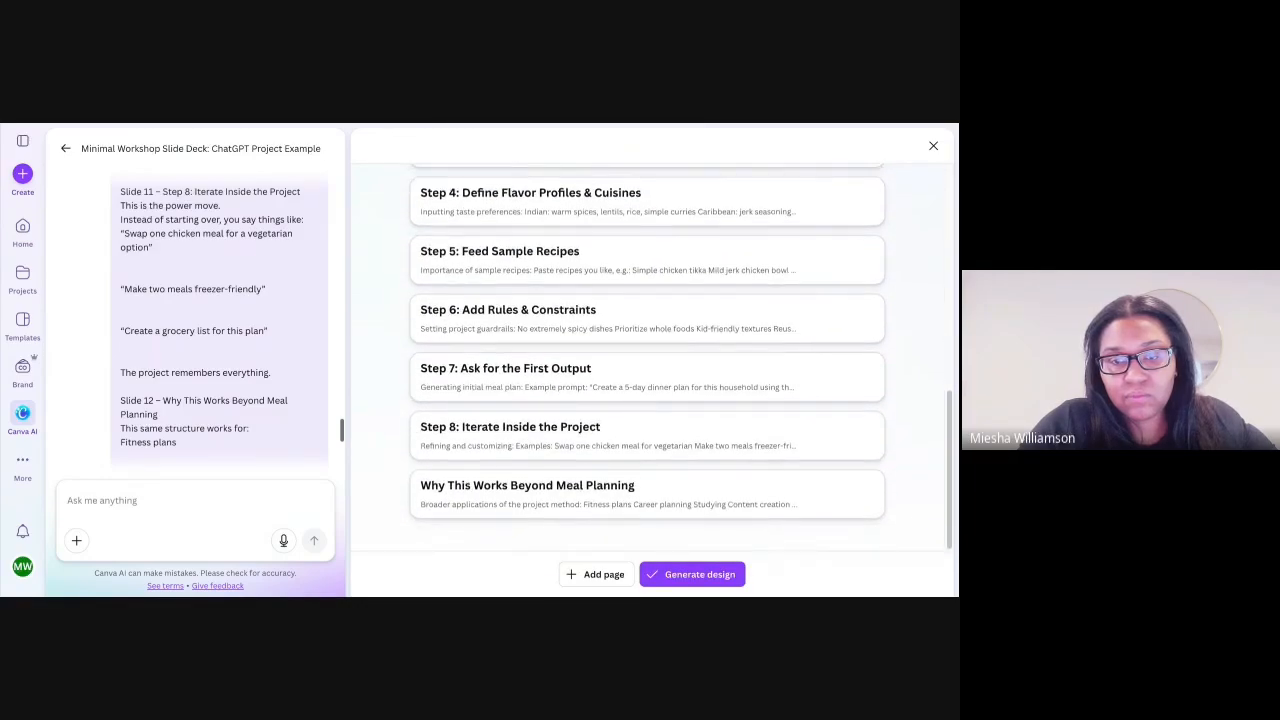
{"action": "mouse_move", "coordinate": [491, 438]}
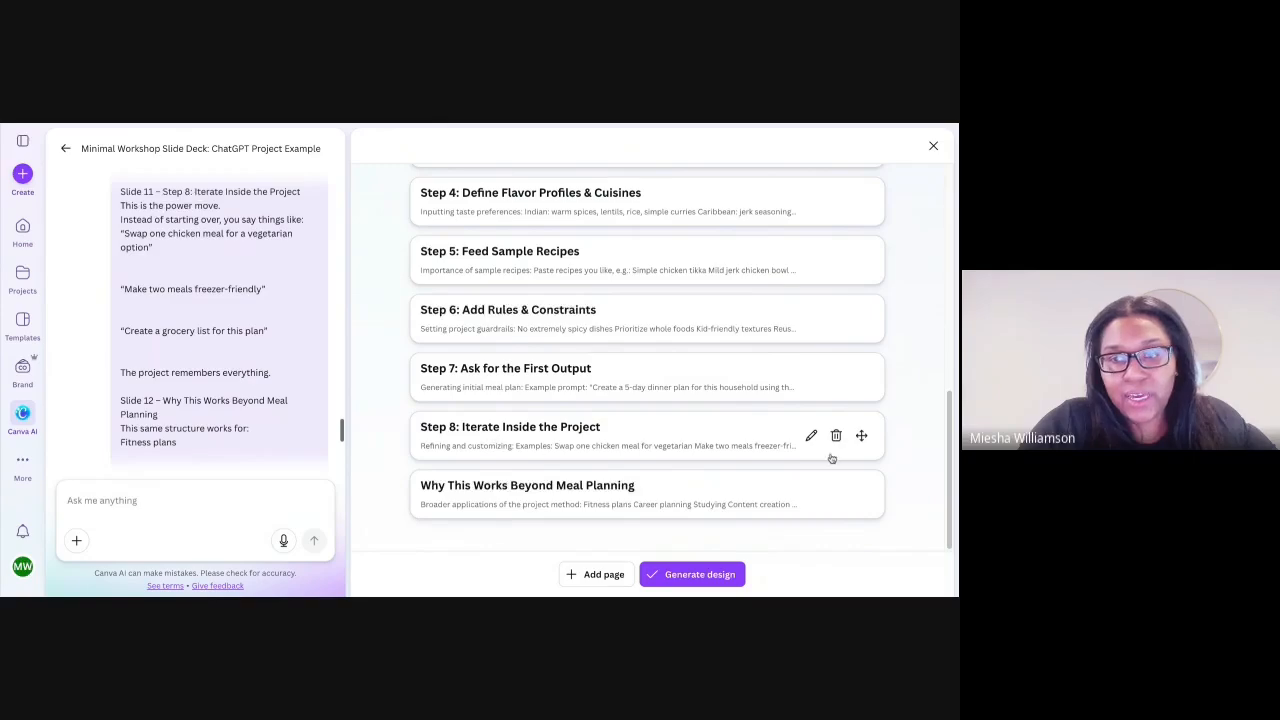
{"action": "scroll", "coordinate": [720, 386], "scroll_direction": "up", "scroll_amount": 10}
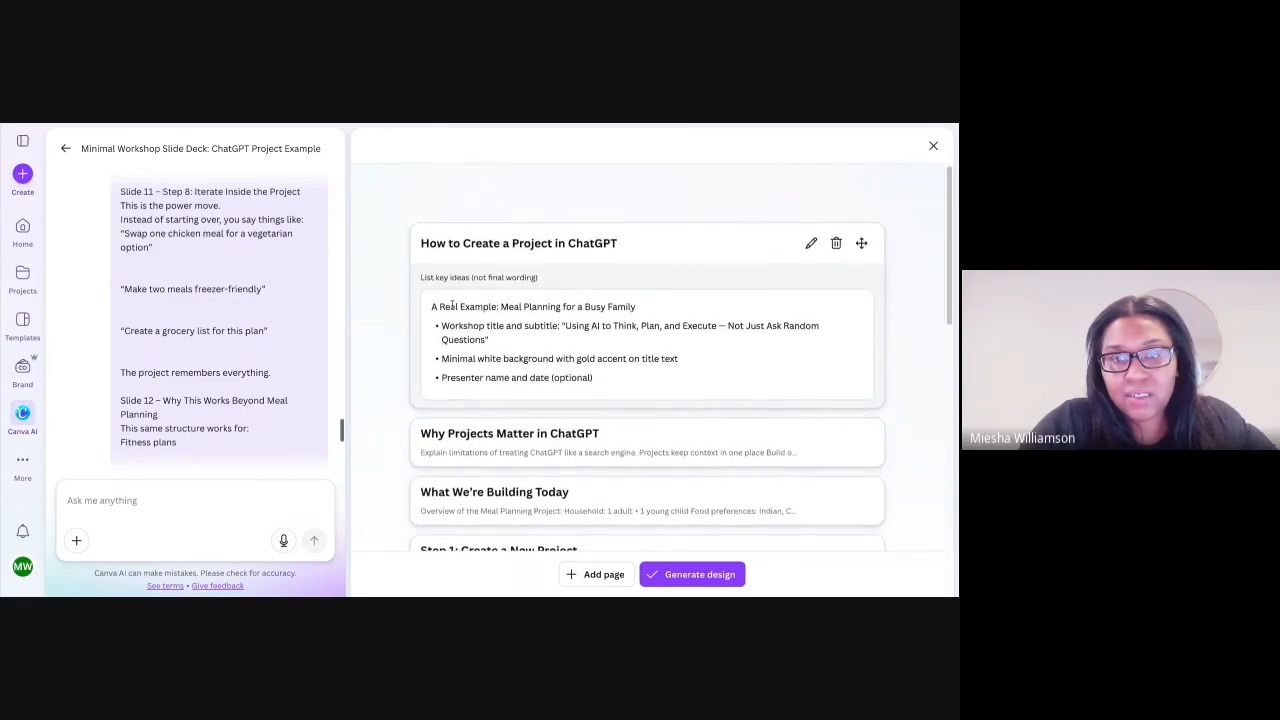
{"action": "left_click_drag", "start_coordinate": [430, 307], "coordinate": [618, 381]}
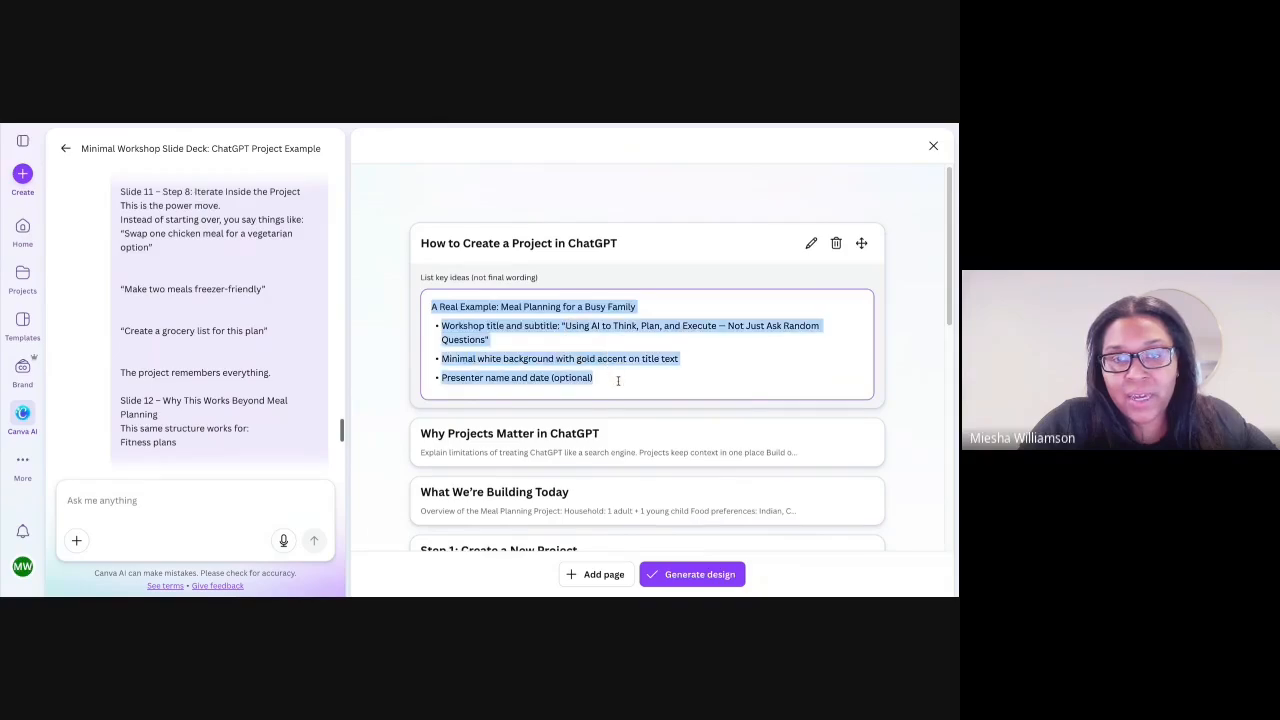
{"action": "scroll", "coordinate": [737, 300], "scroll_direction": "down", "scroll_amount": 4}
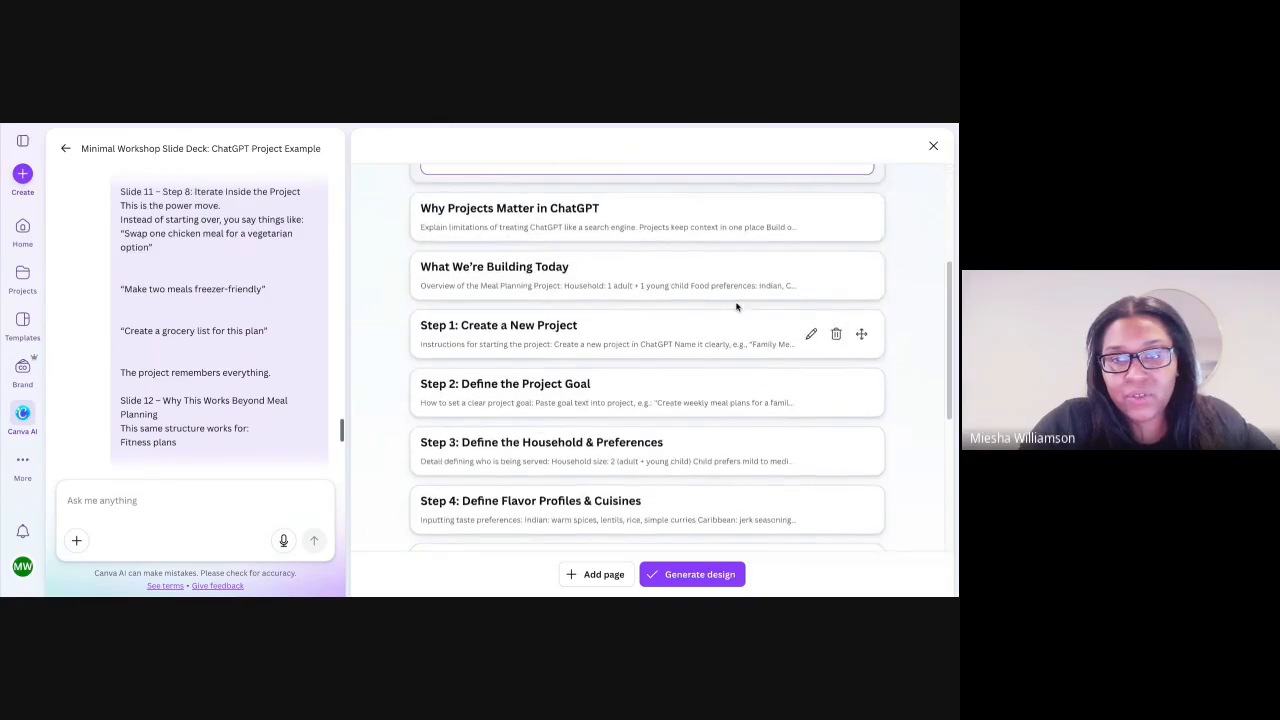
{"action": "left_click", "coordinate": [805, 340]}
{"action": "left_click_drag", "start_coordinate": [433, 257], "coordinate": [466, 341]}
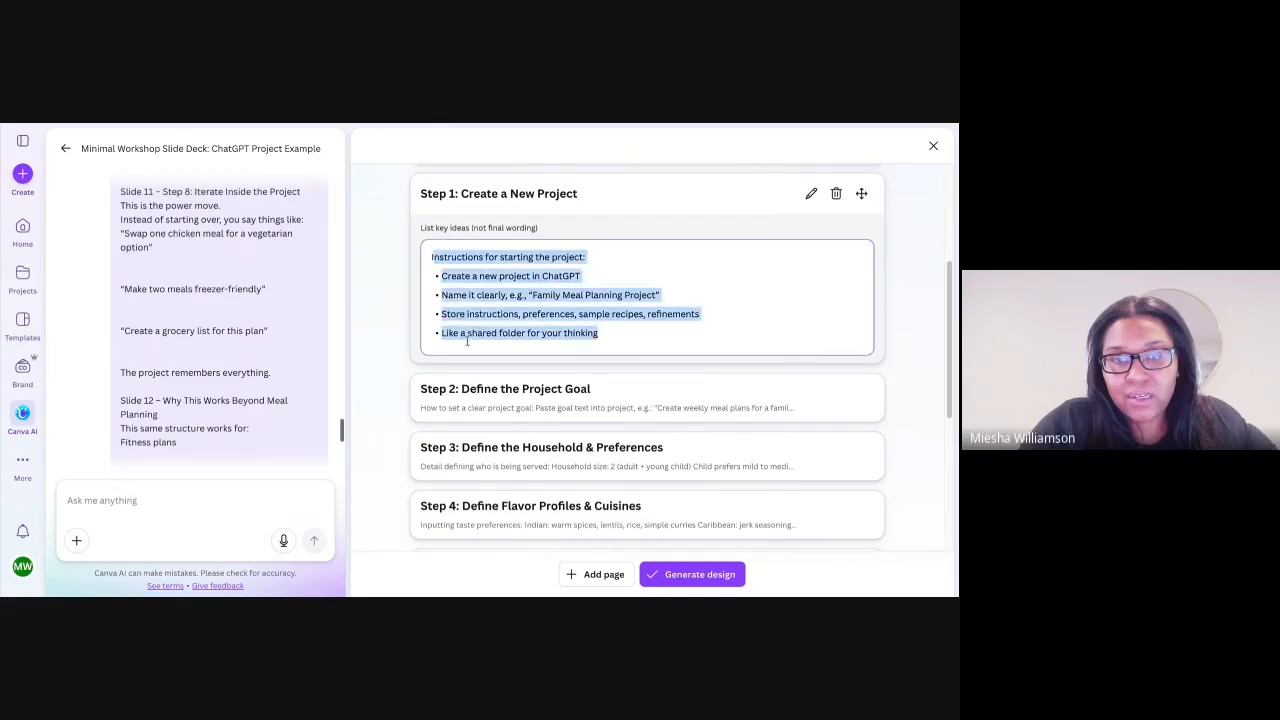
{"action": "scroll", "coordinate": [585, 338], "scroll_direction": "down", "scroll_amount": 5}
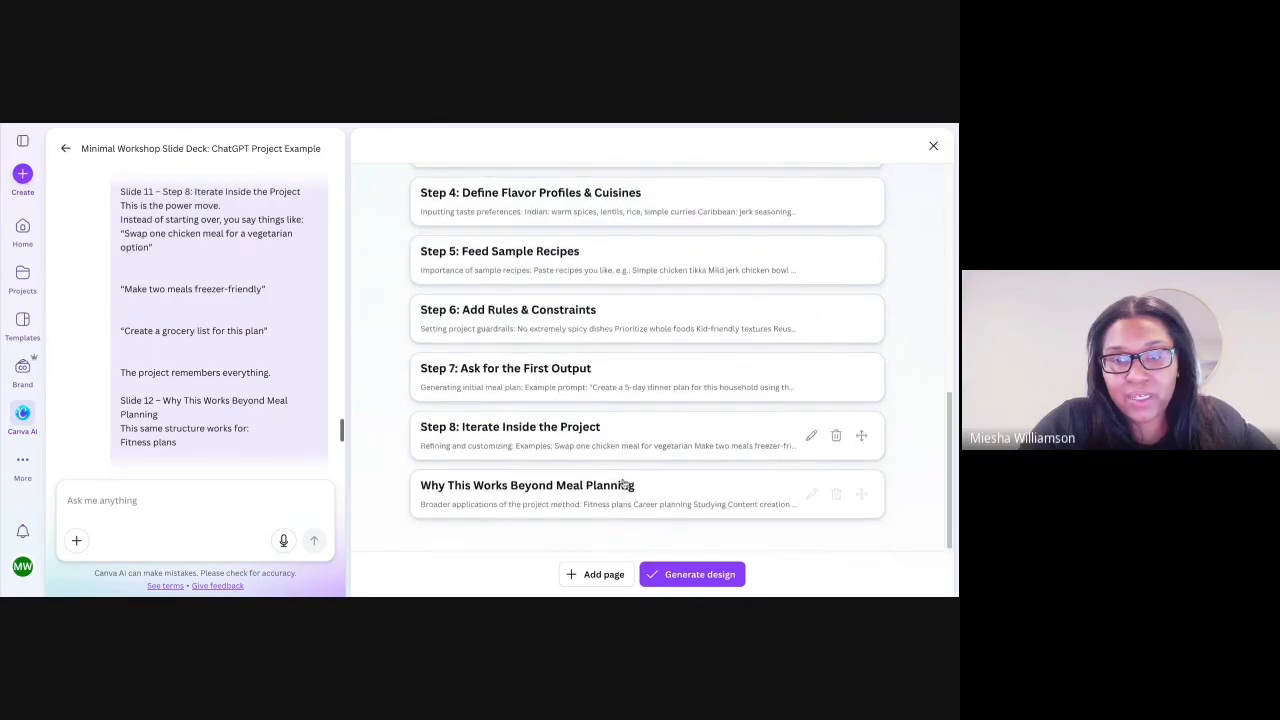
{"action": "left_click", "coordinate": [692, 575]}
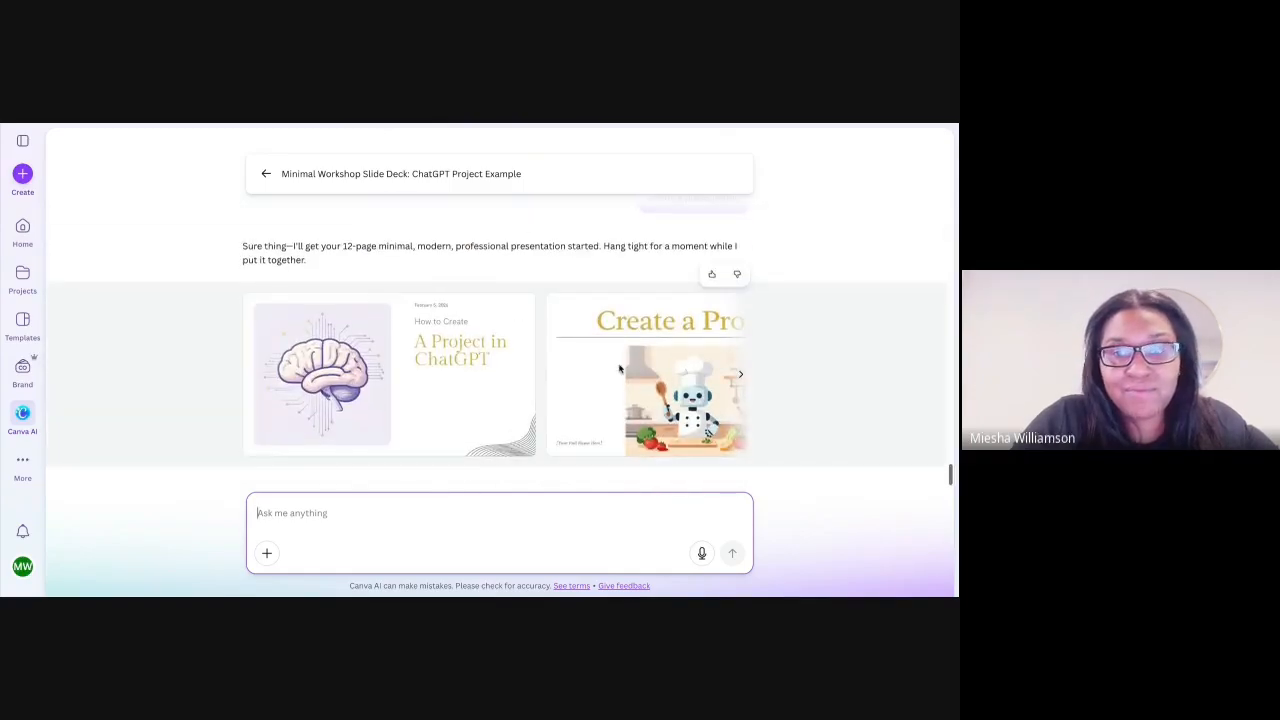
- Compare the generated presentation designs and open the "How to Create a Project in ChatGPT" one with the family kitchen illustration
{"action": "left_click", "coordinate": [741, 376]}
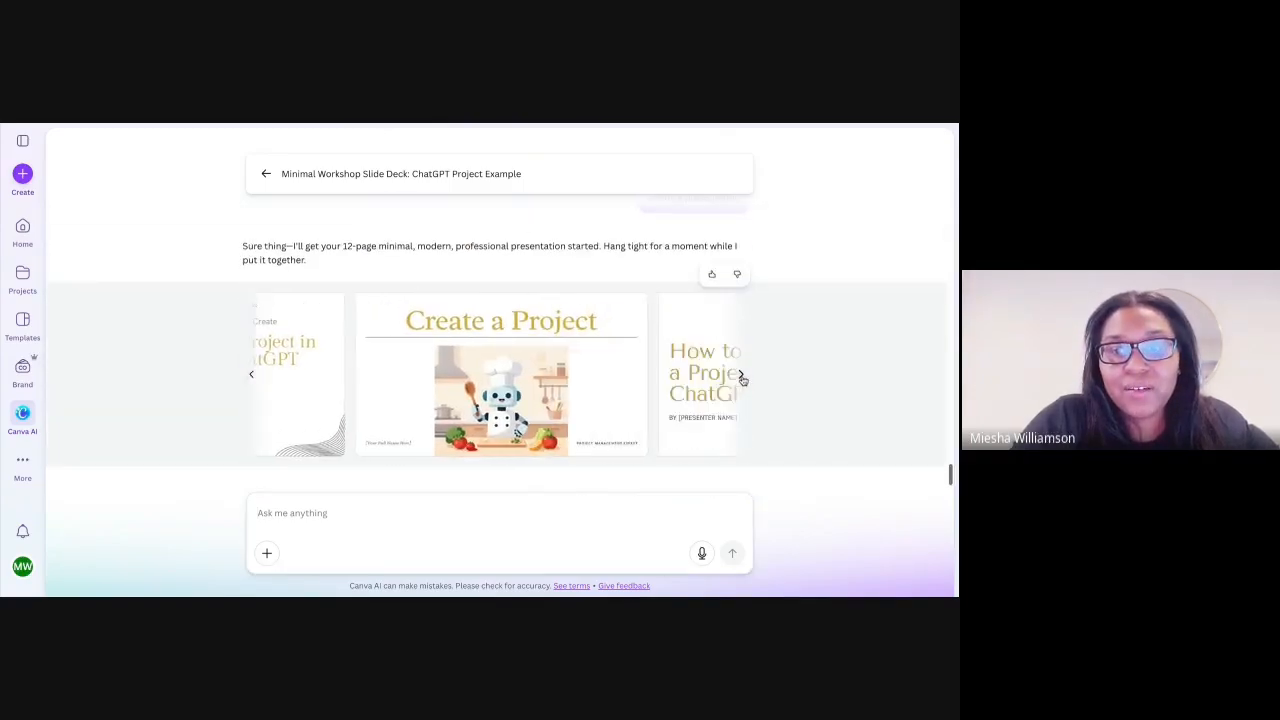
{"action": "left_click", "coordinate": [741, 376]}
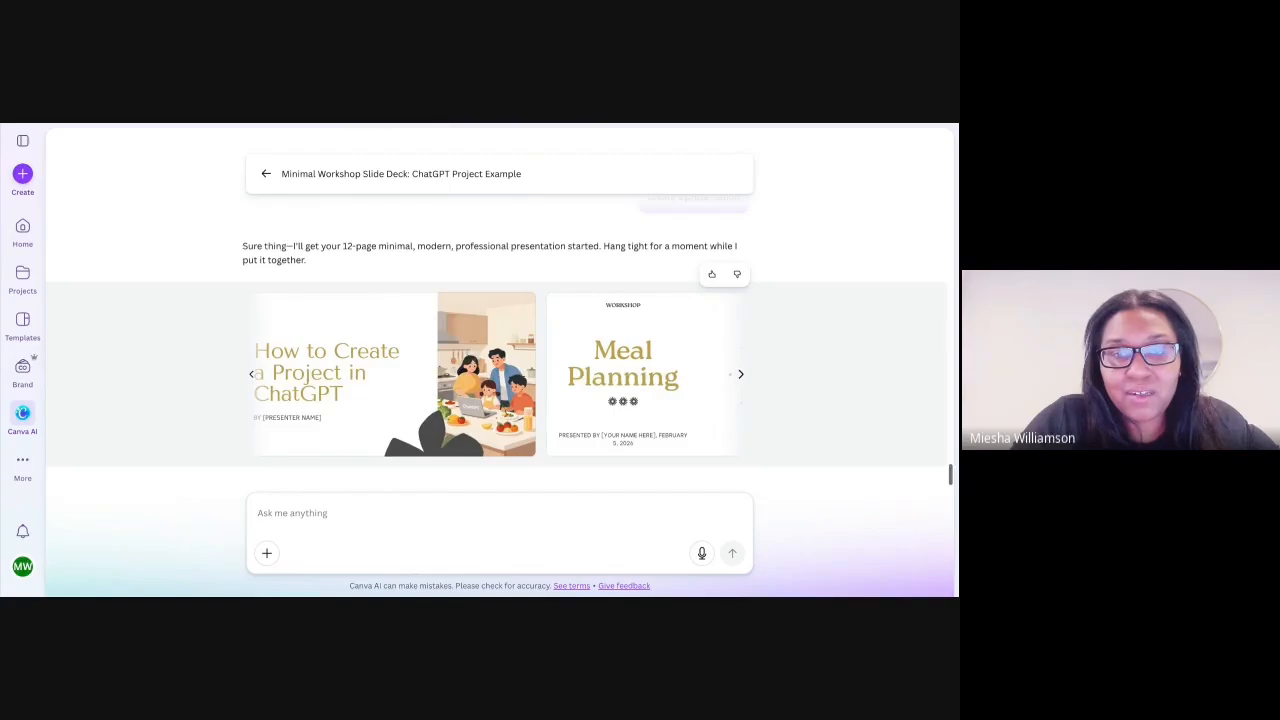
{"action": "left_click", "coordinate": [741, 376]}
{"action": "left_click", "coordinate": [252, 377]}
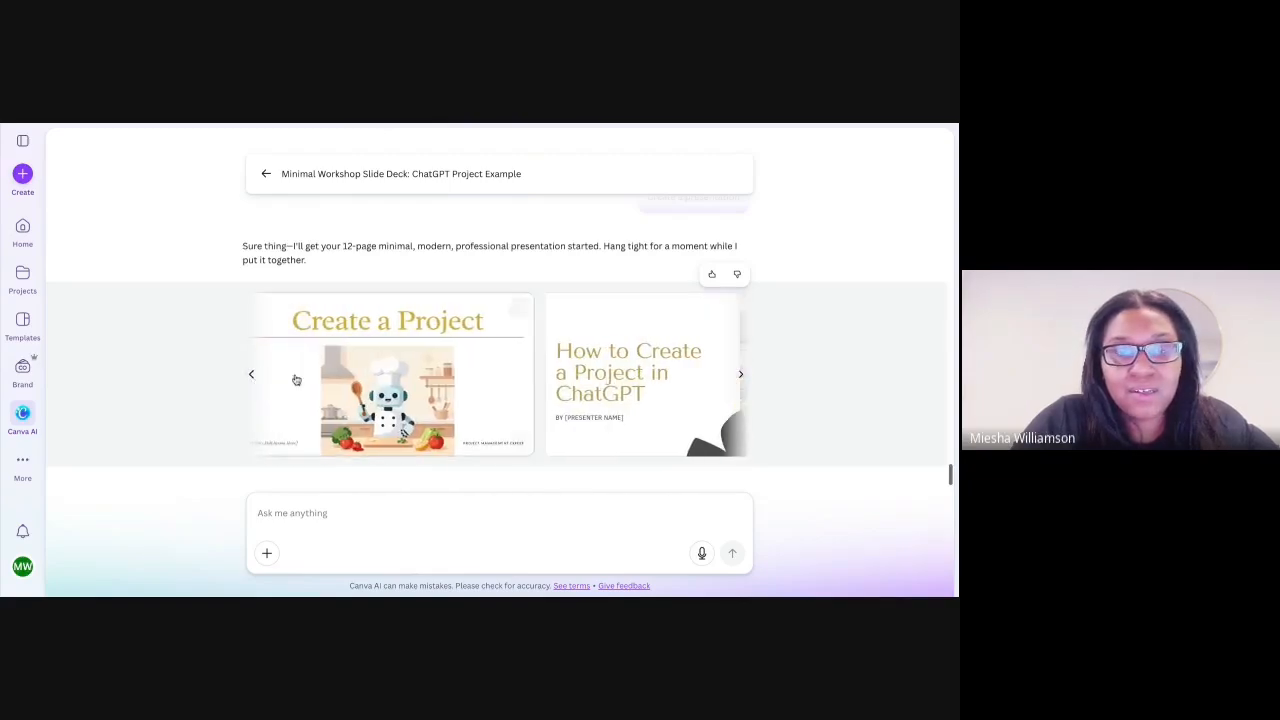
{"action": "left_click", "coordinate": [741, 376]}
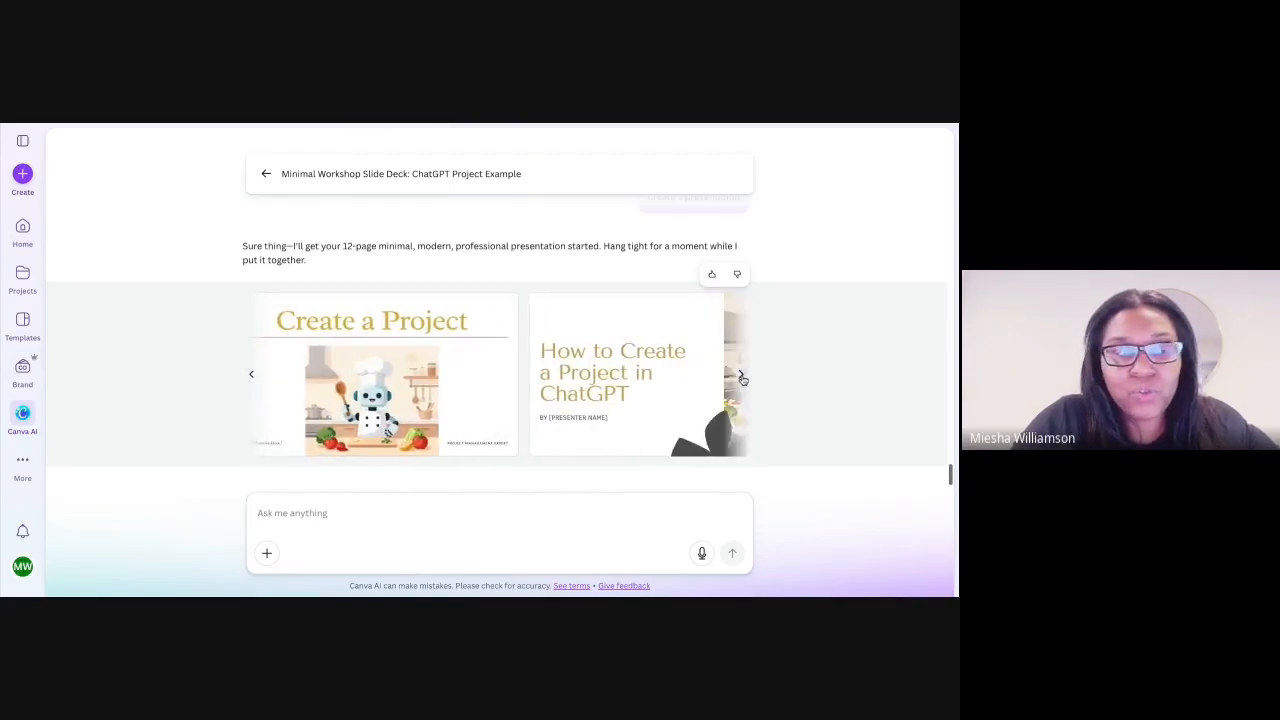
{"action": "left_click", "coordinate": [396, 366]}
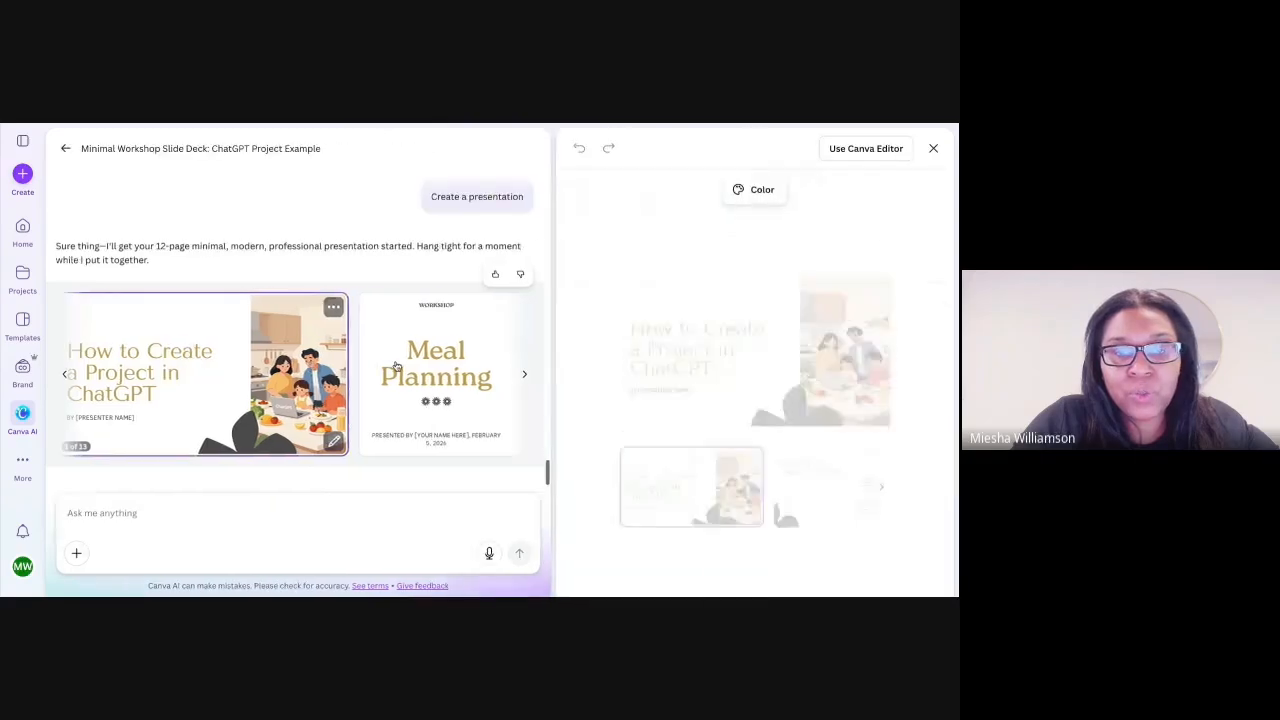